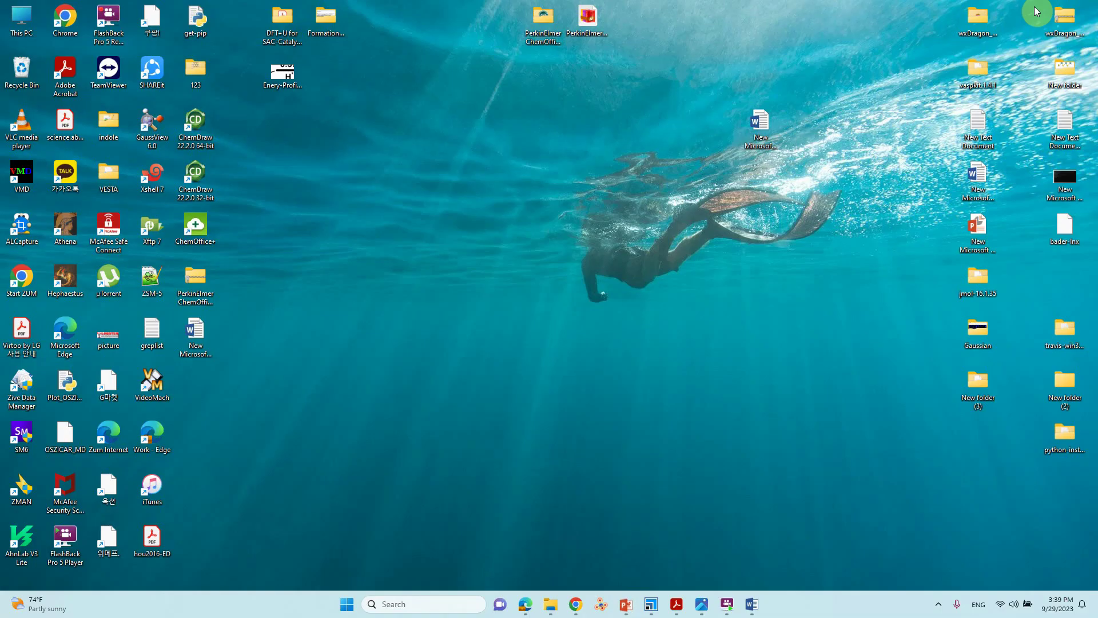
Drag POSCARcif from the orthorhombic graphene supercells folder into a maximized Materials Studio window
click(651, 603)
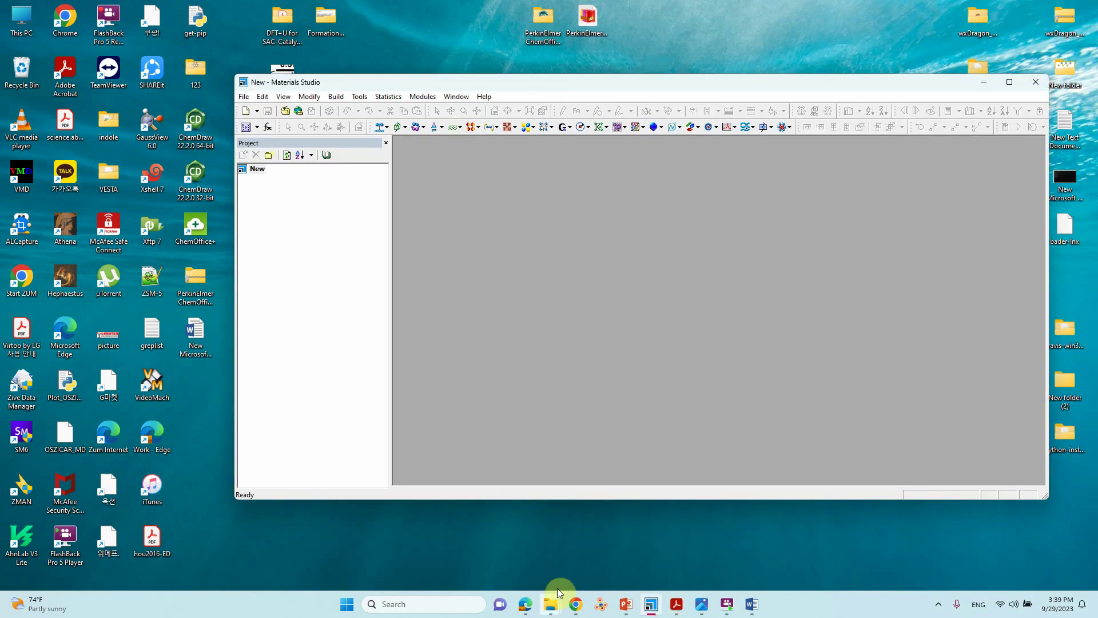
mouse_move(550, 604)
click(519, 552)
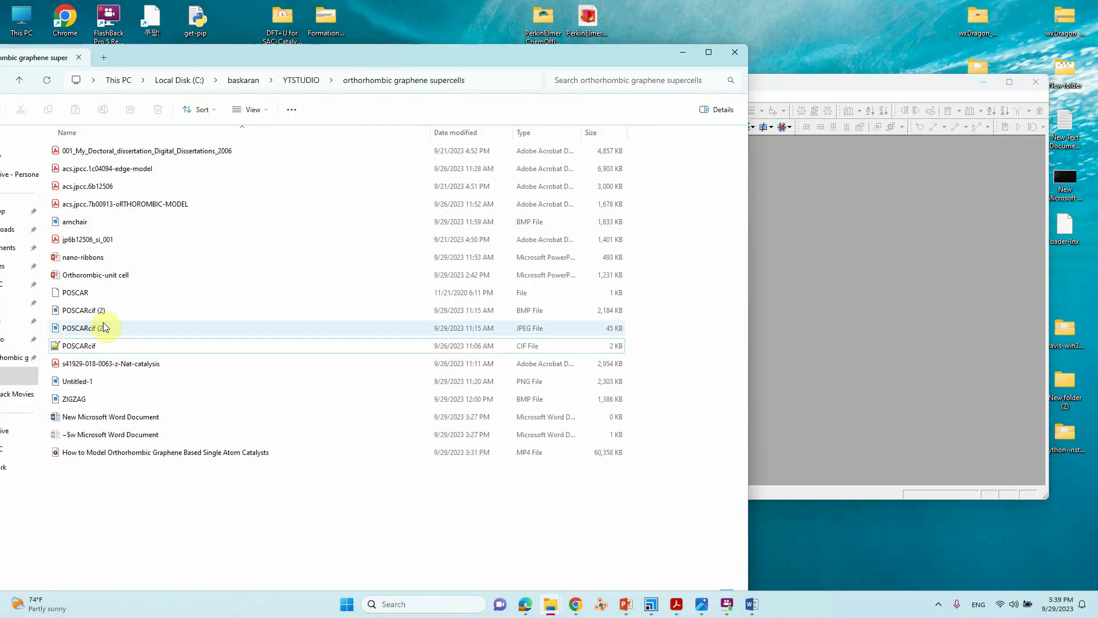
drag(80, 346, 807, 288)
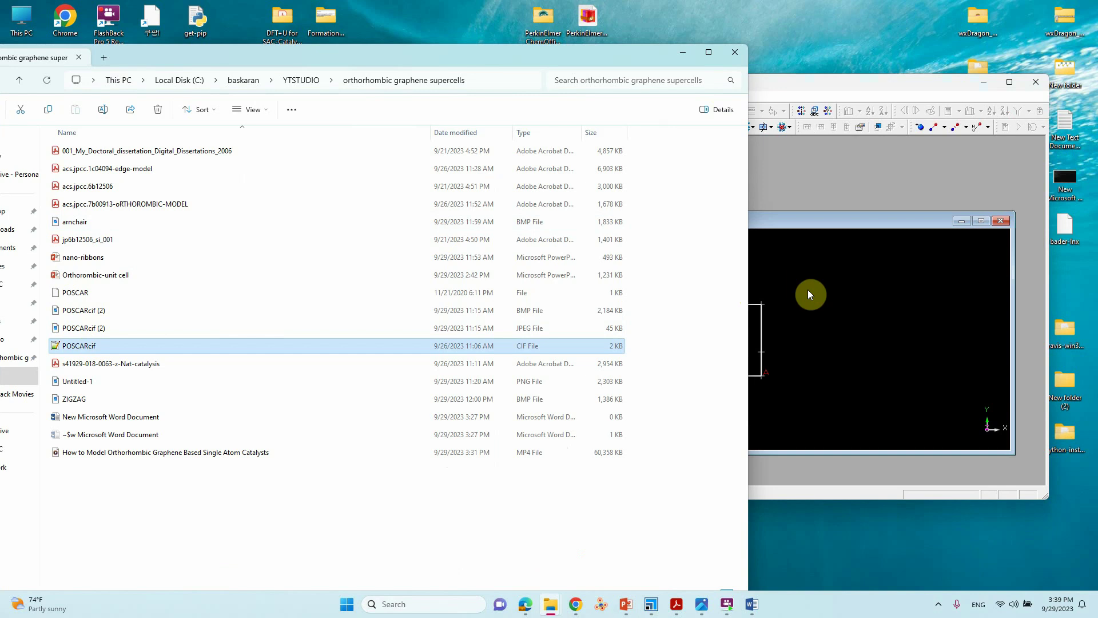
click(980, 222)
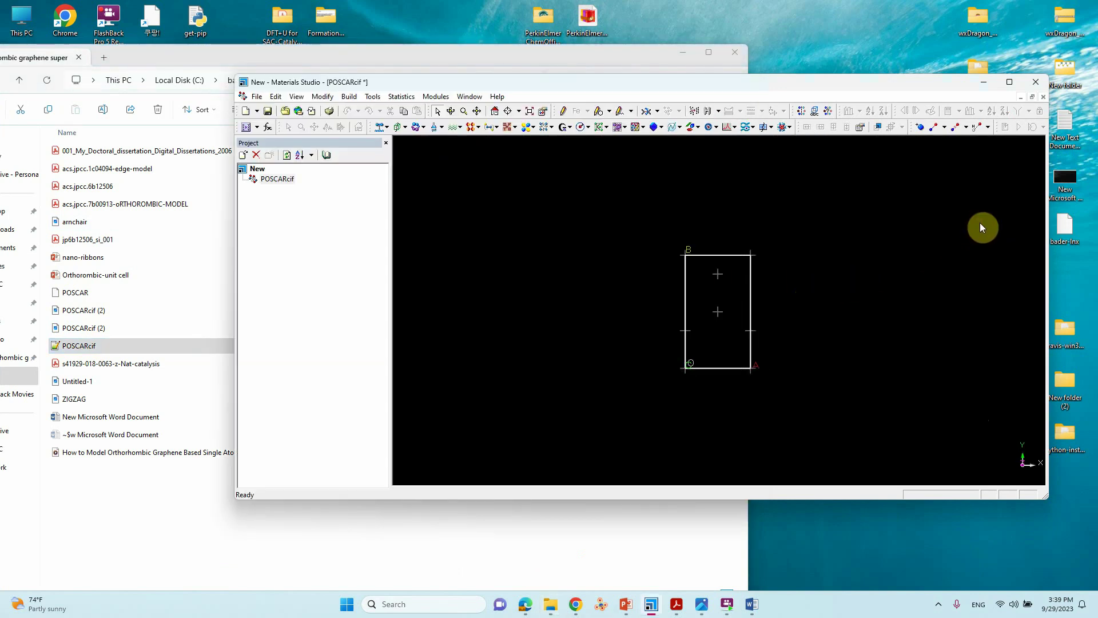
click(1011, 83)
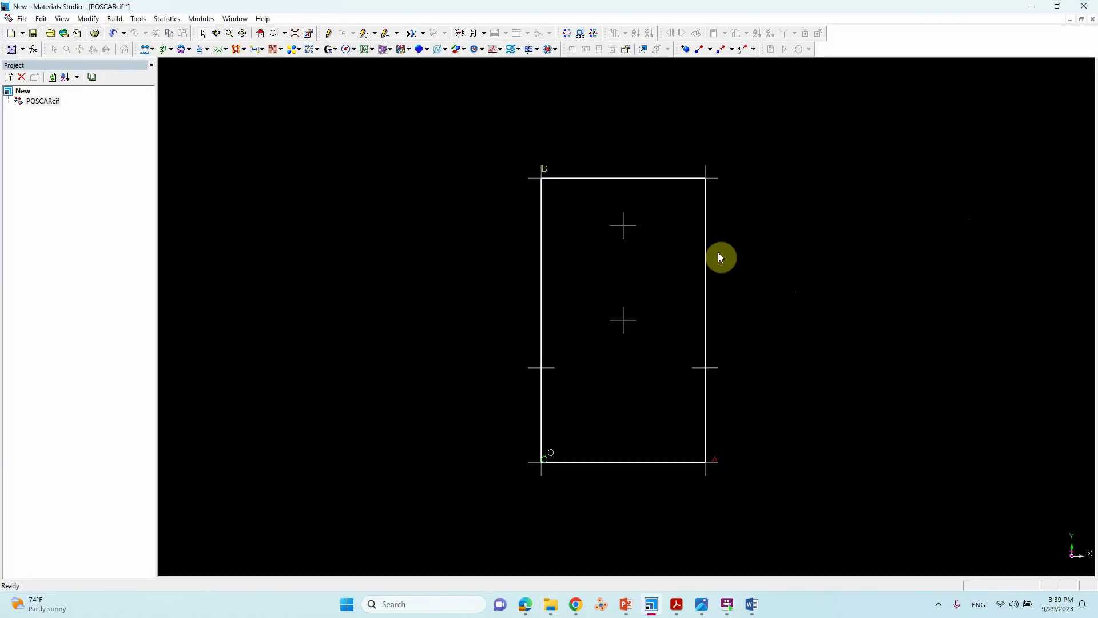
Display the graphene cell as ball and stick with stick radius 0.1 and ball radius 0.5
click(699, 48)
right_click(407, 198)
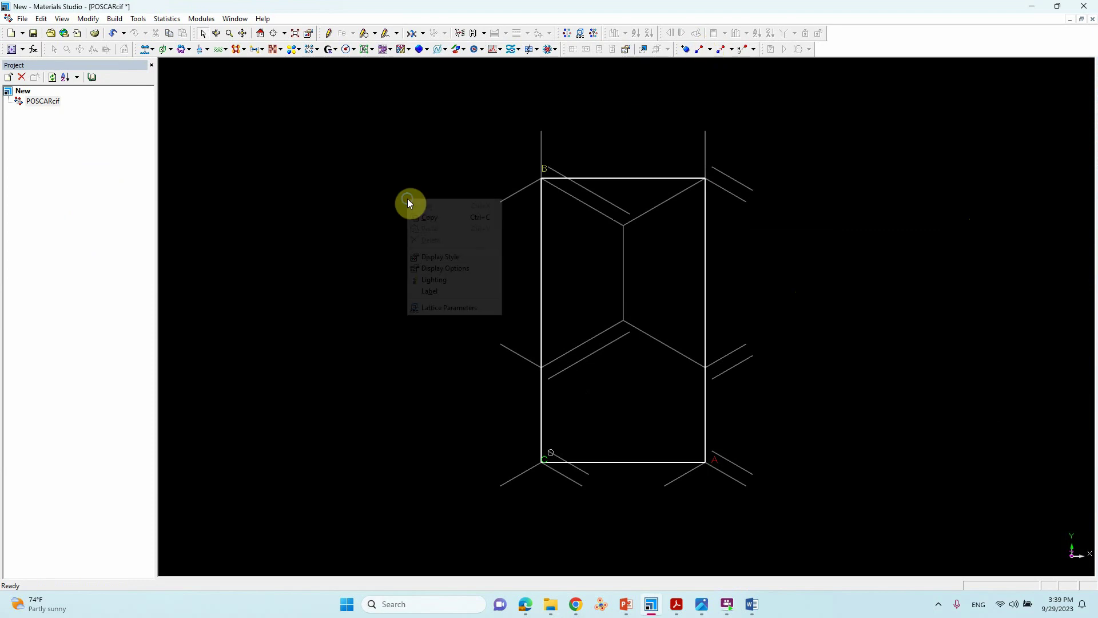
click(455, 253)
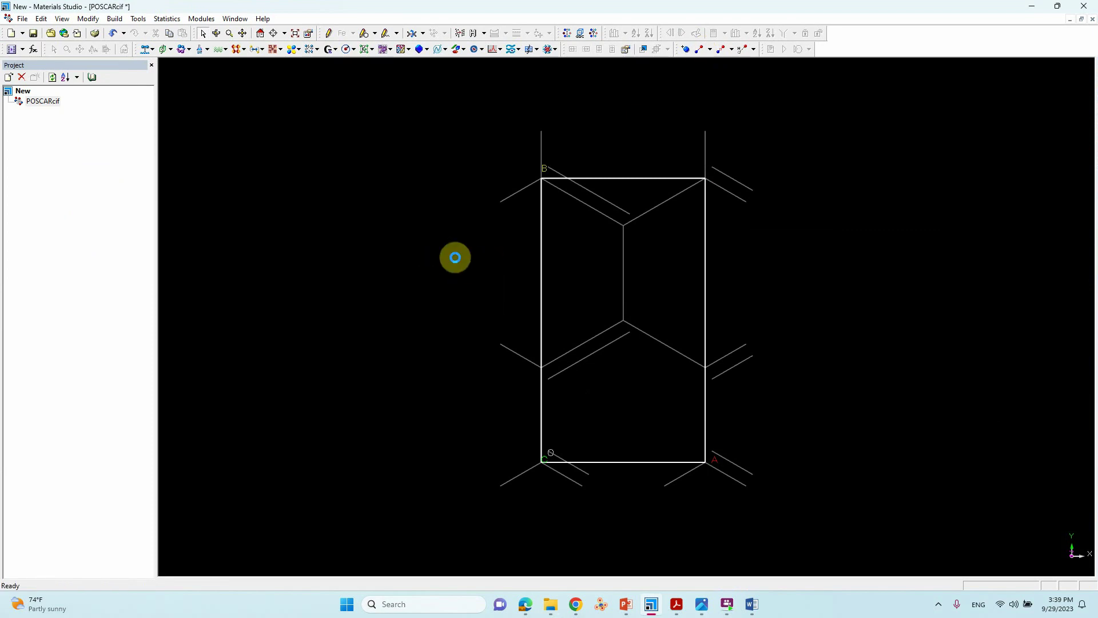
click(205, 147)
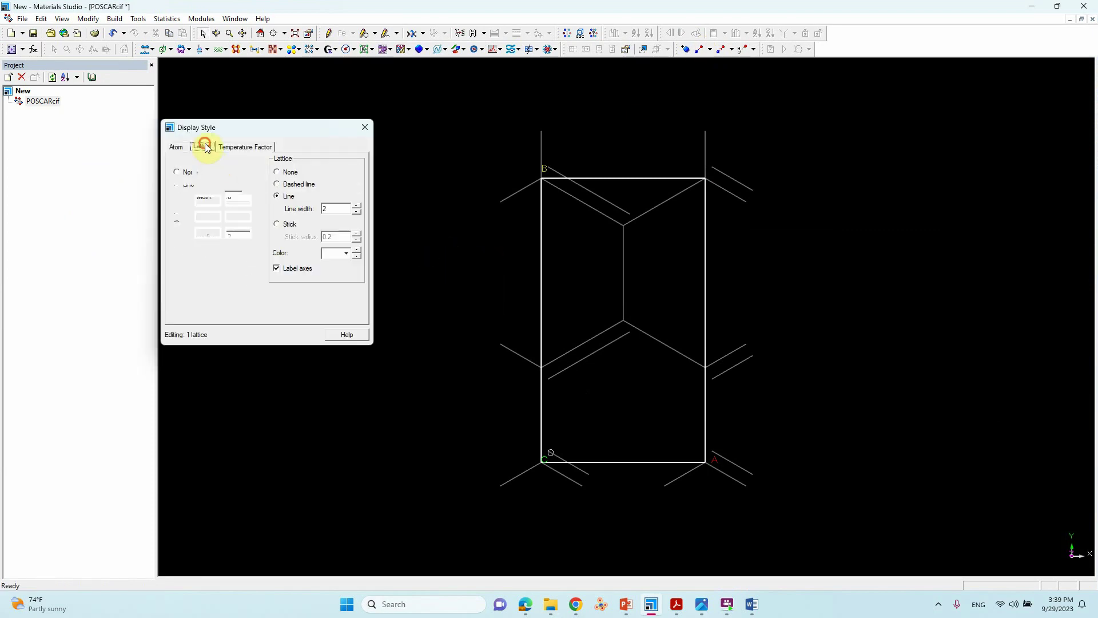
click(176, 147)
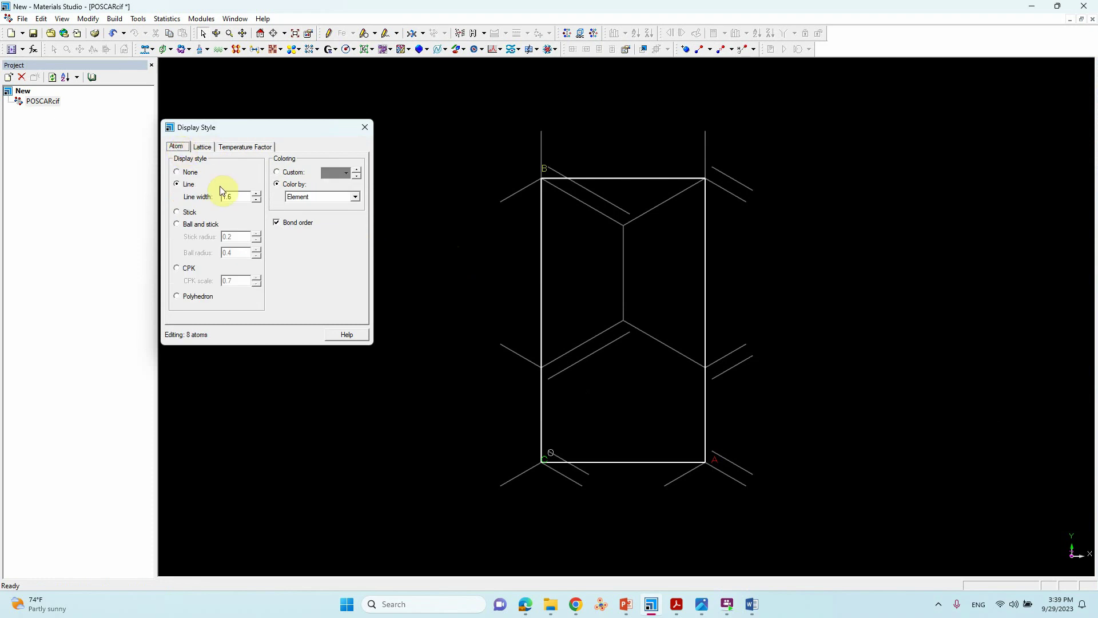
click(200, 225)
click(255, 240)
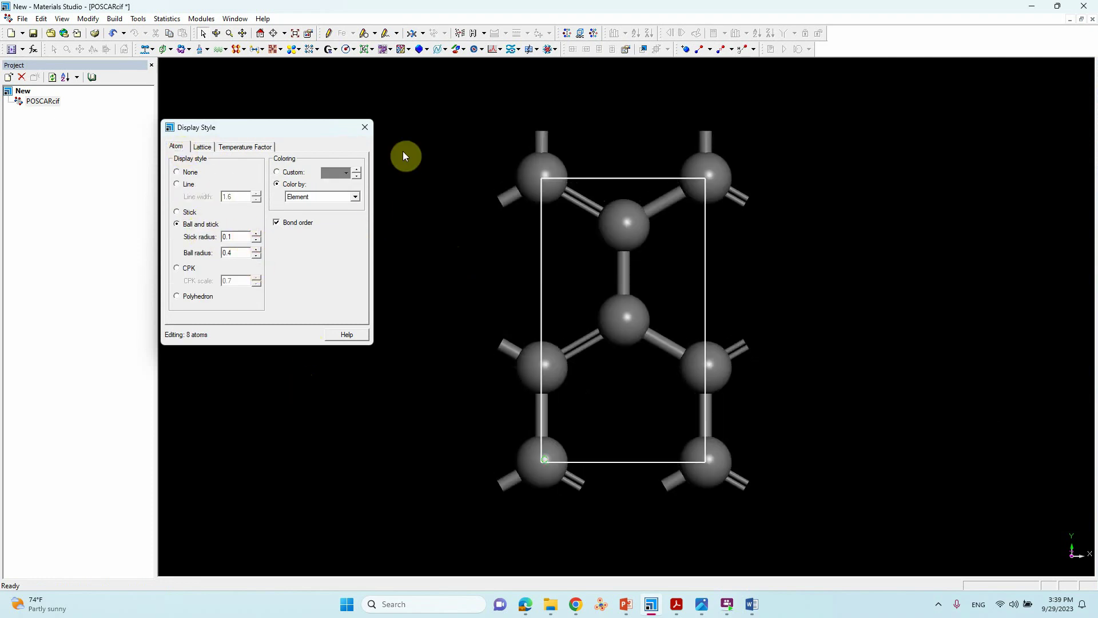
click(257, 249)
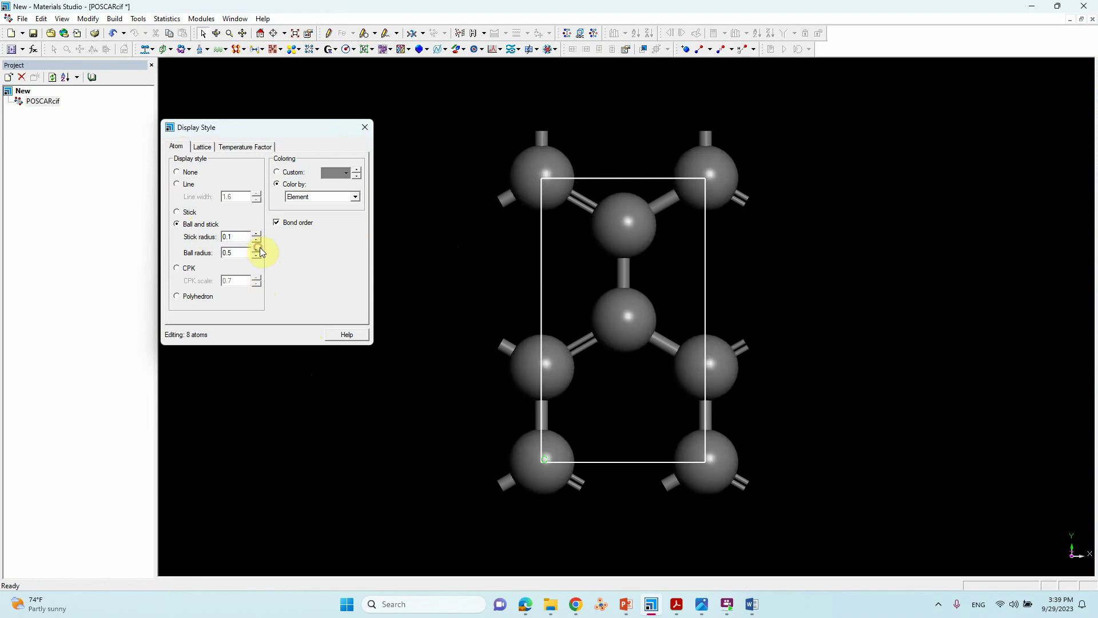
click(366, 127)
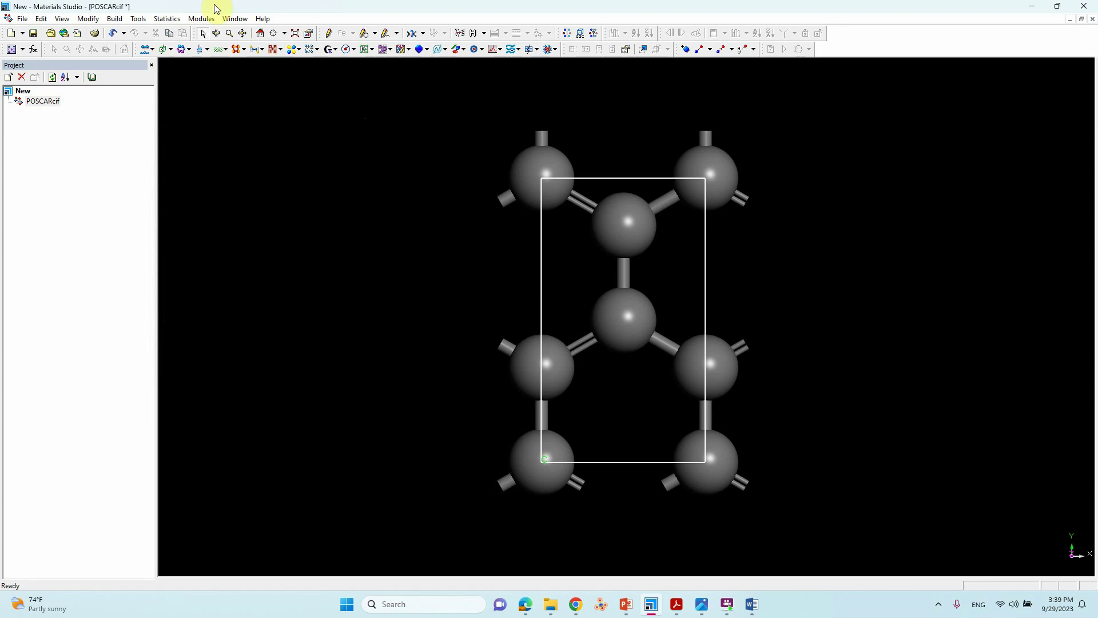
Set the lattice display range to A max 4.00 and B max 3.00
right_click(280, 150)
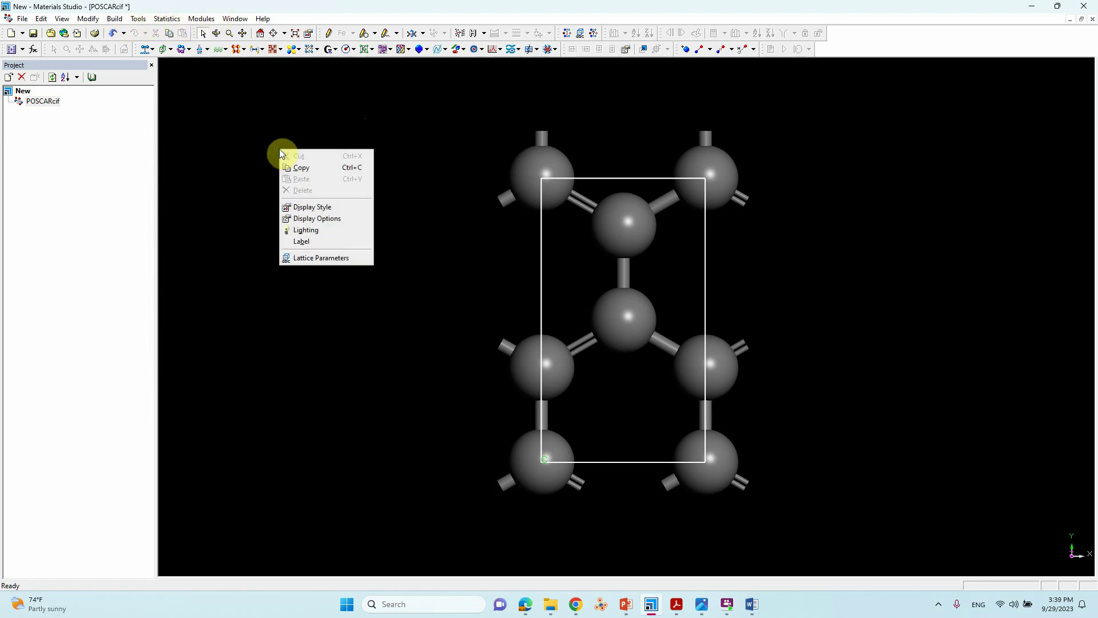
click(318, 209)
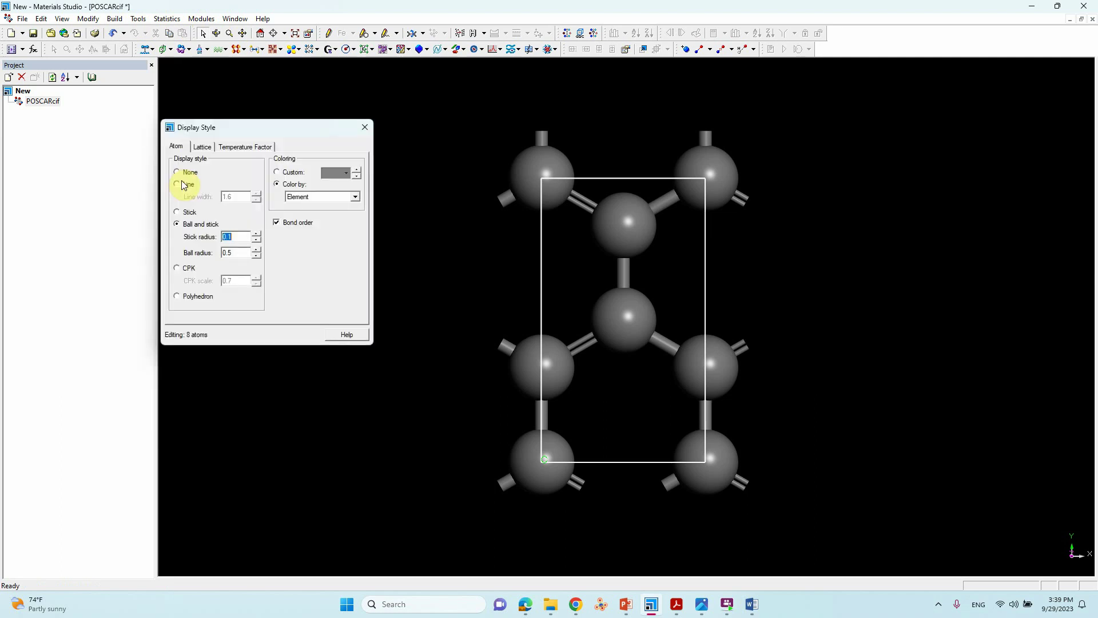
click(202, 147)
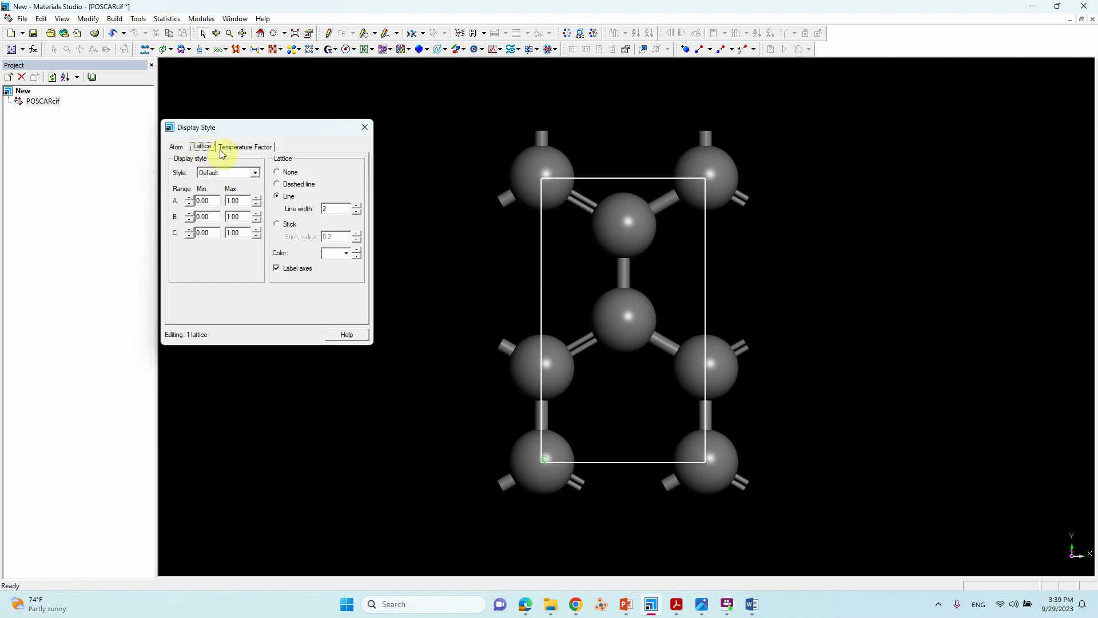
click(257, 197)
click(256, 197)
click(257, 198)
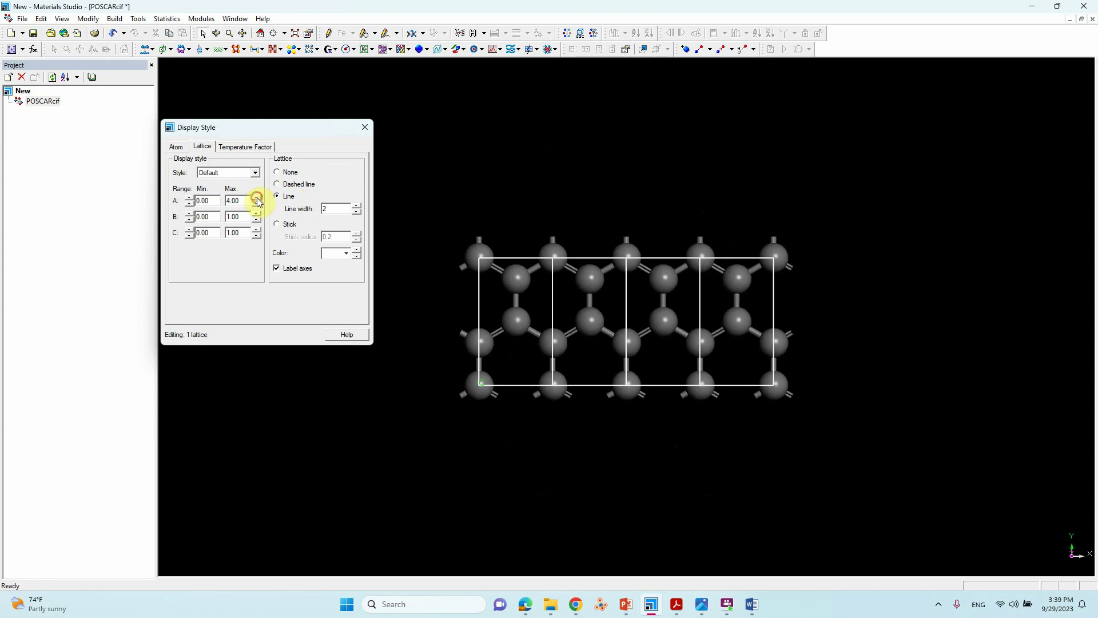
click(258, 213)
click(258, 213)
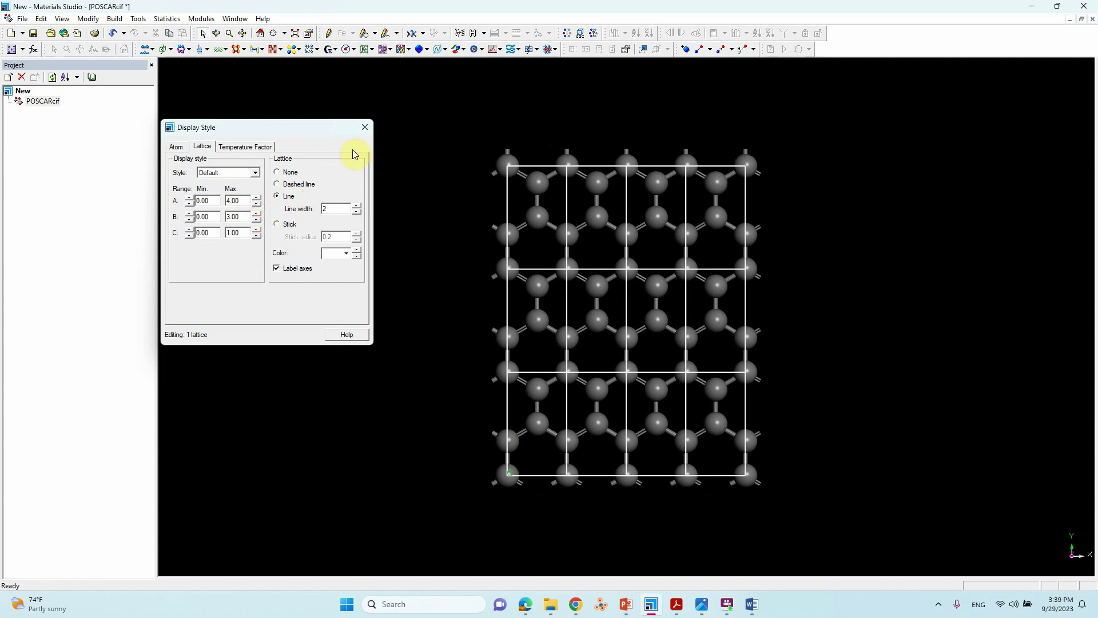
click(365, 127)
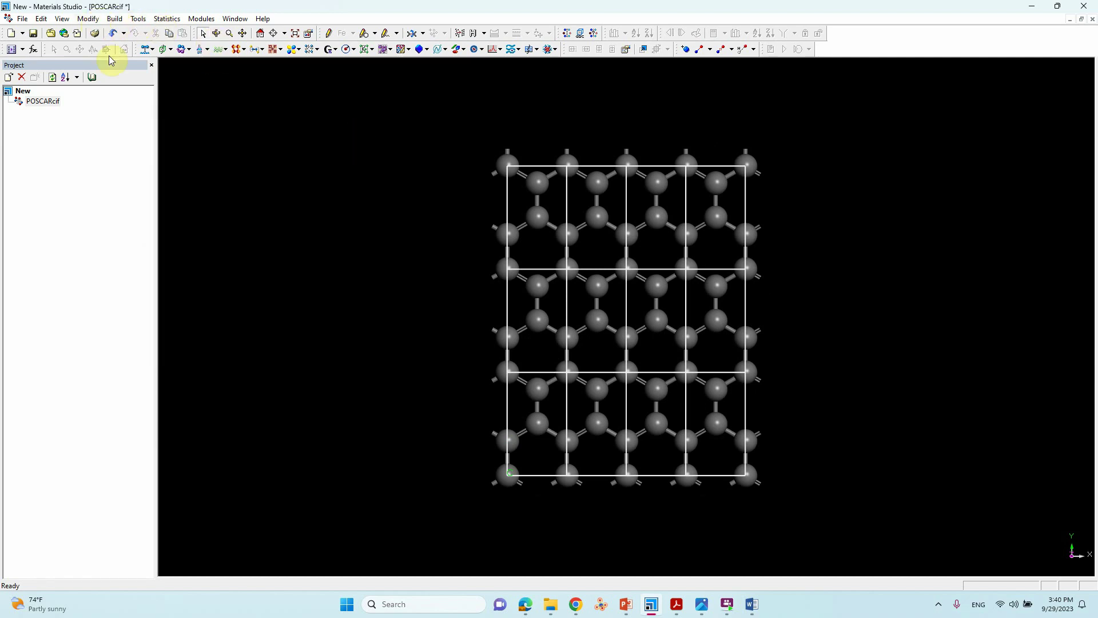
Create a 4 × 3 × 1 supercell with Build > Symmetry > Supercell
click(88, 19)
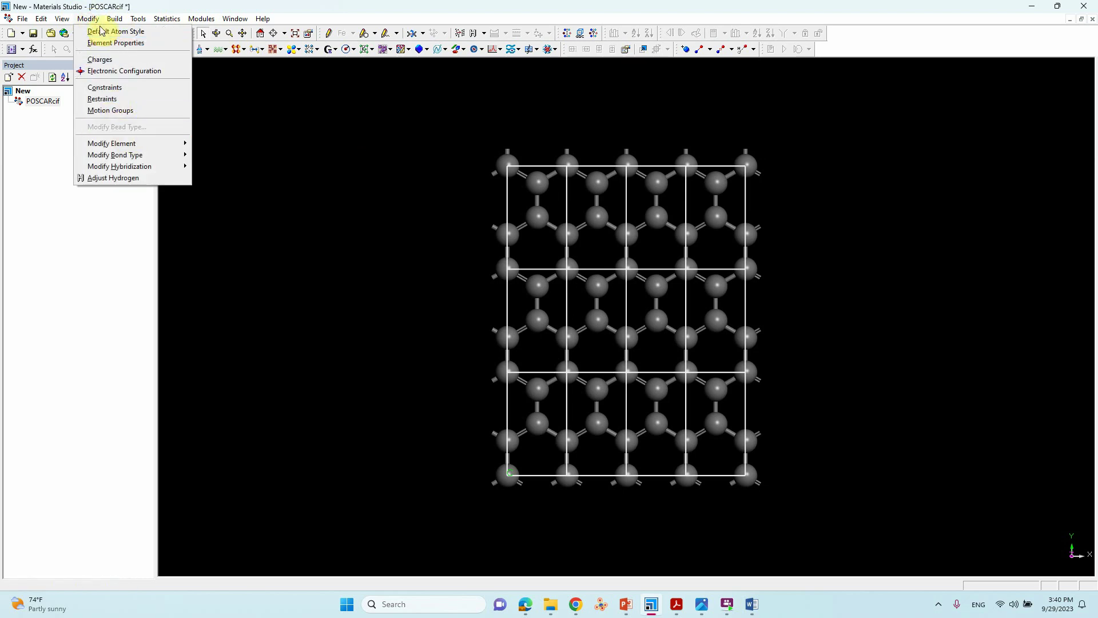
mouse_move(116, 22)
mouse_move(147, 134)
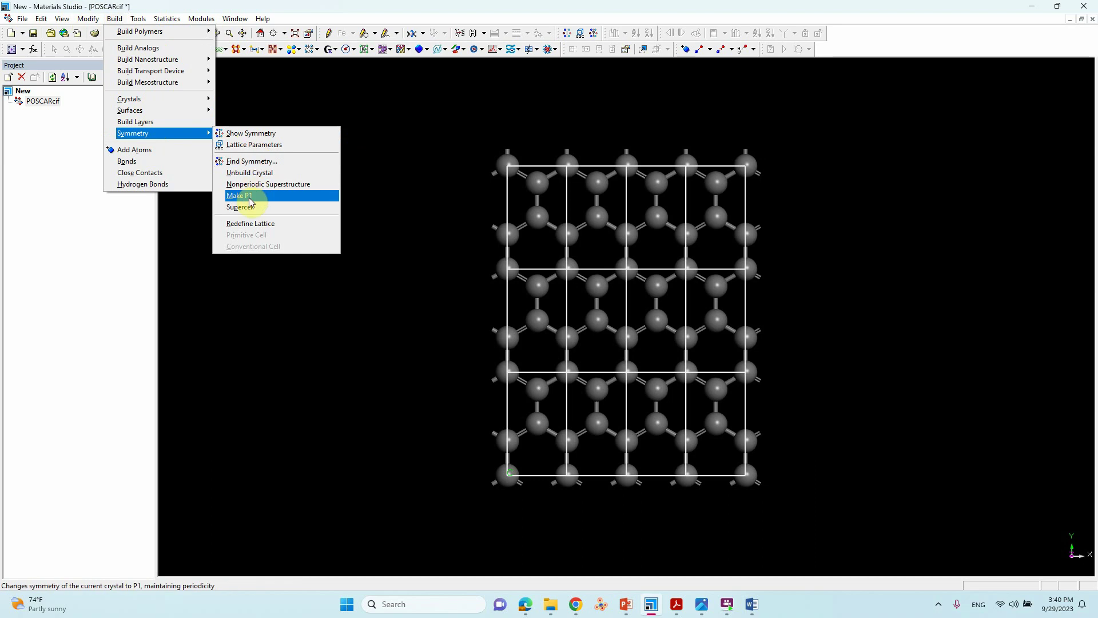
click(252, 208)
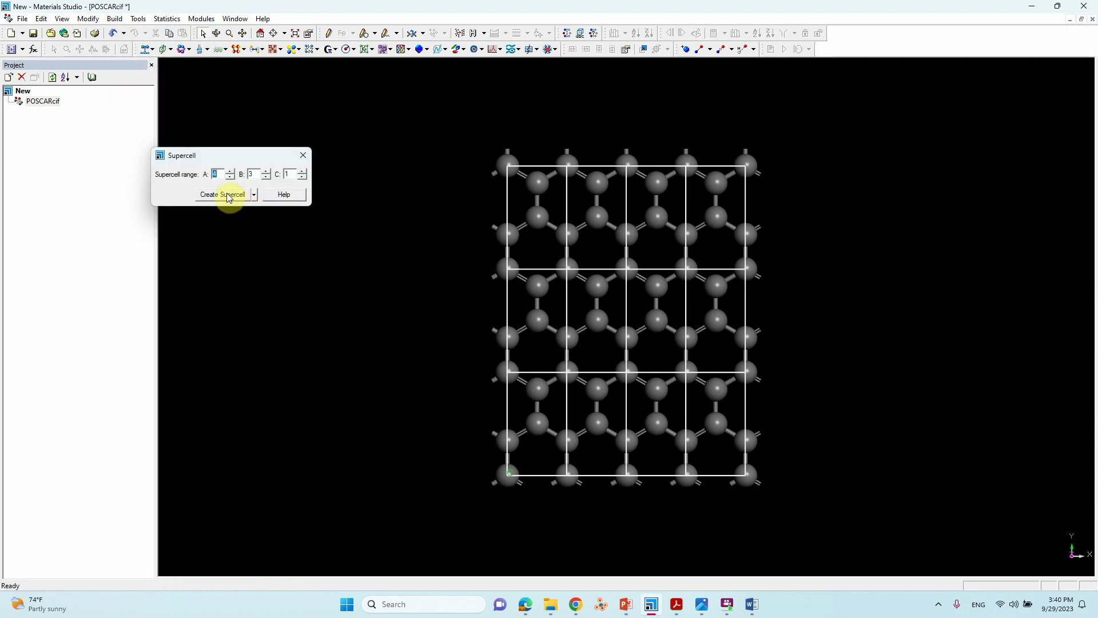
click(226, 193)
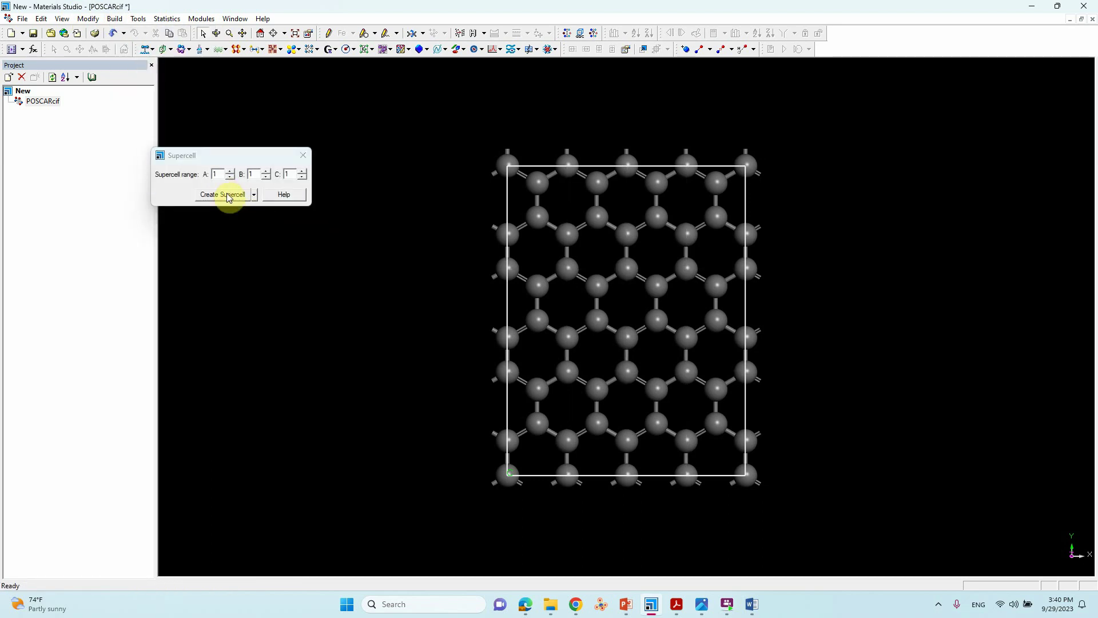
click(303, 156)
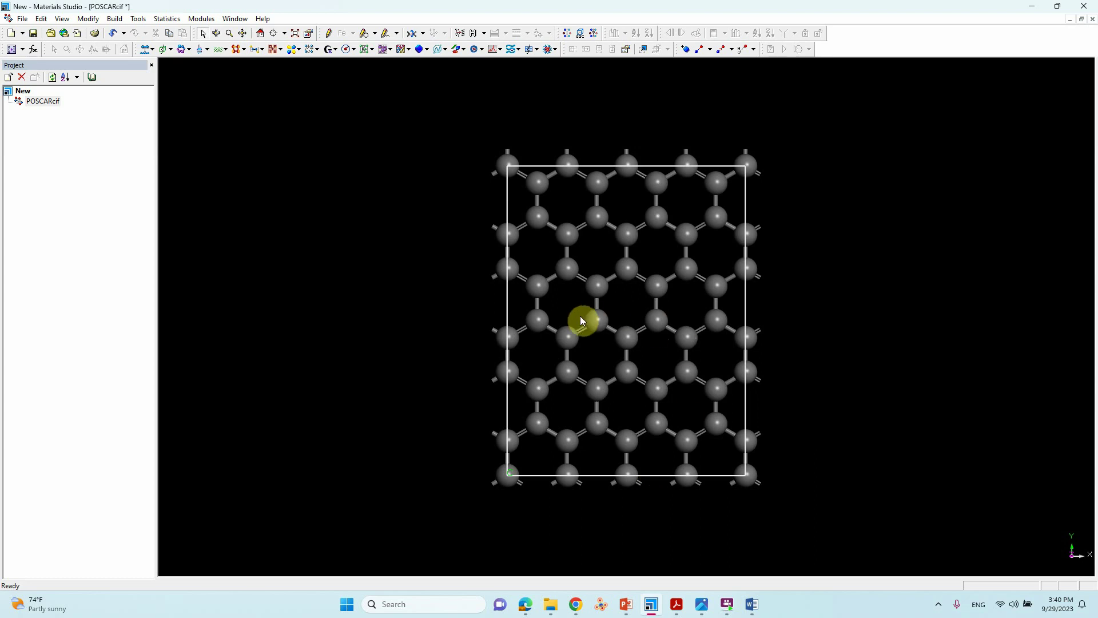
Delete the columns of carbon atoms along the supercell's left and right edges
drag(477, 148, 520, 216)
click(456, 148)
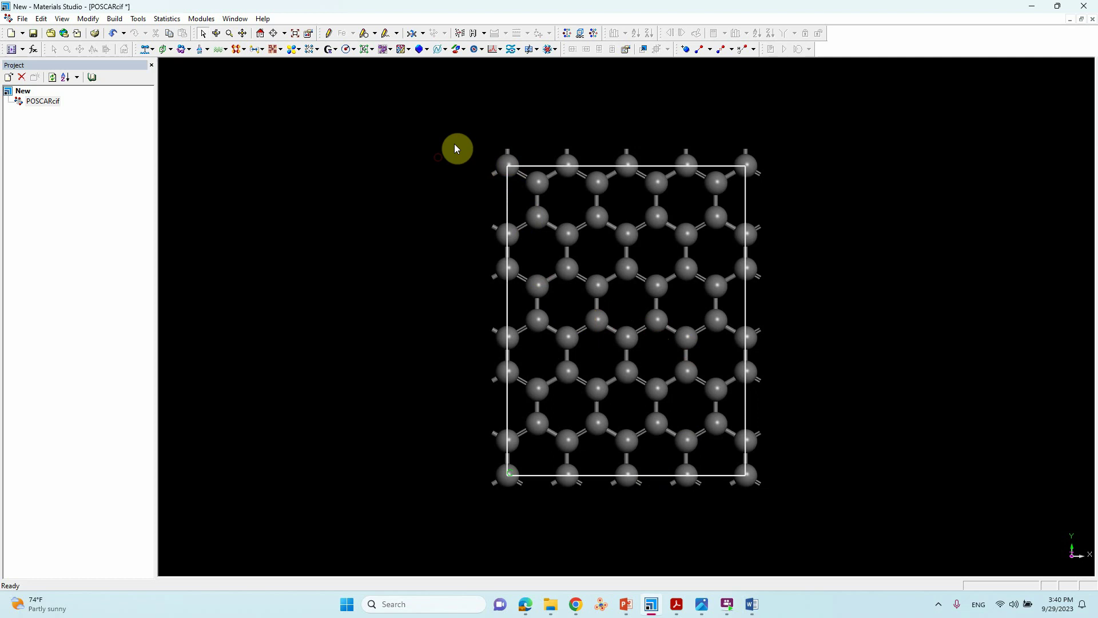
drag(476, 156, 556, 273)
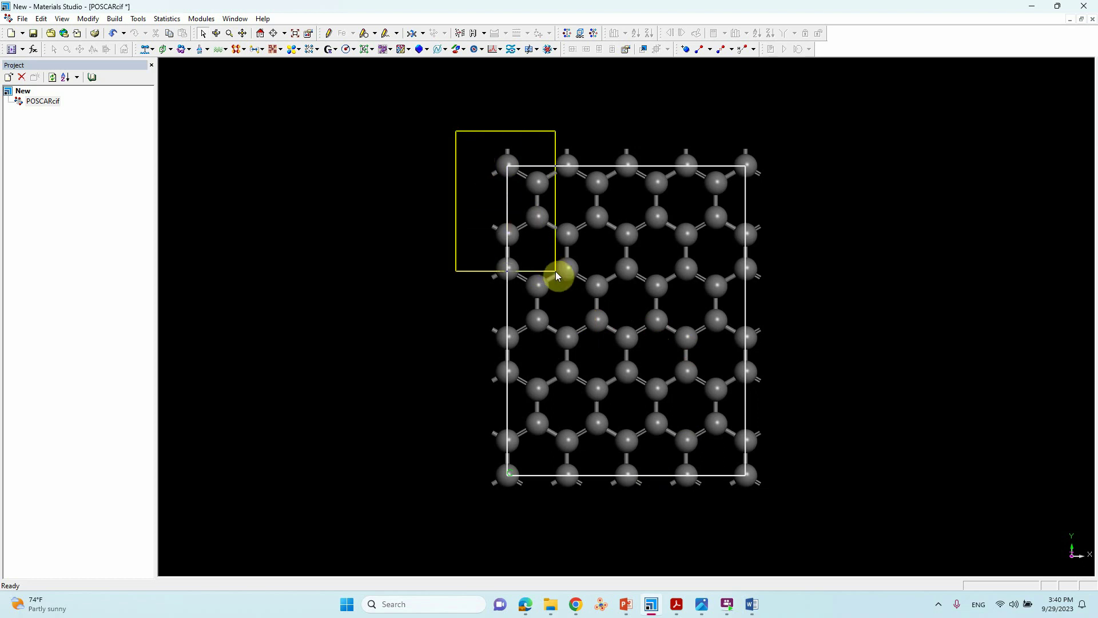
drag(557, 273, 553, 498)
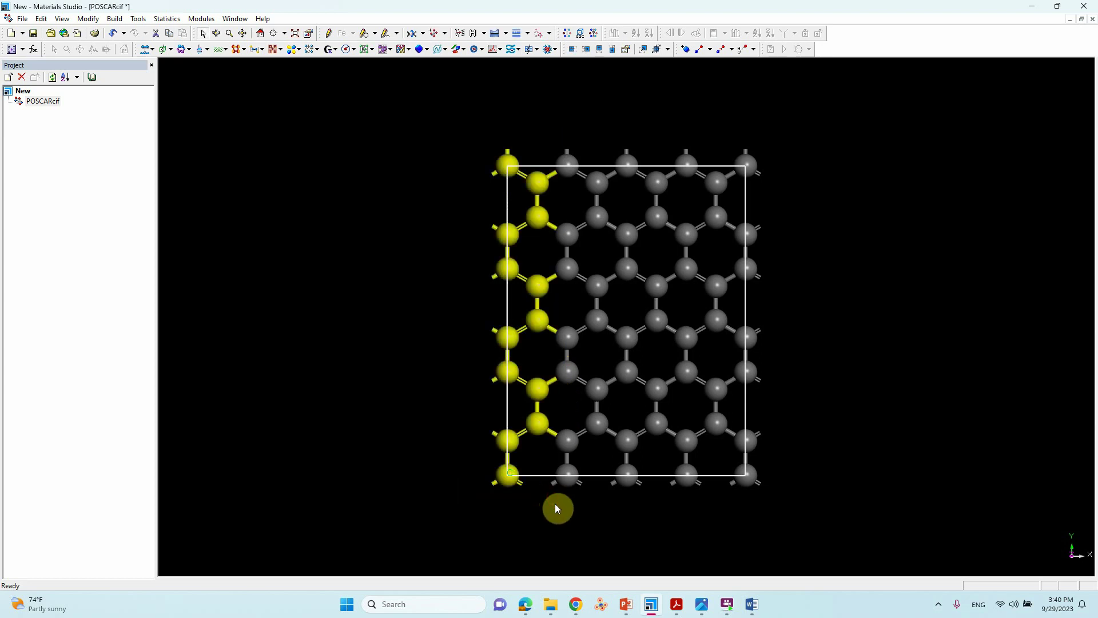
key(Delete)
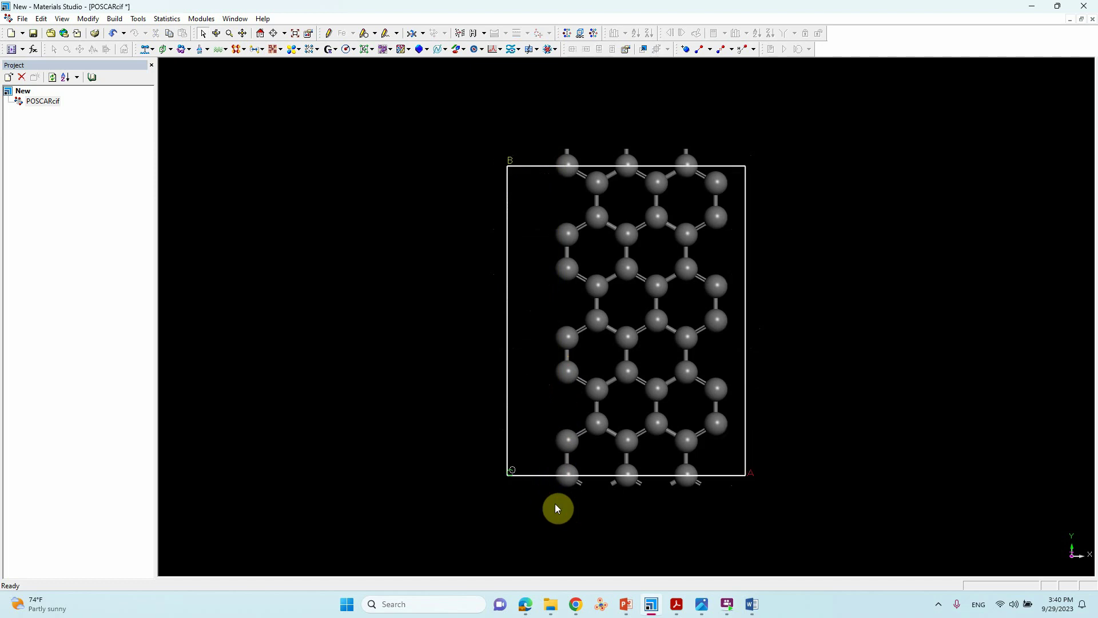
drag(715, 143, 766, 499)
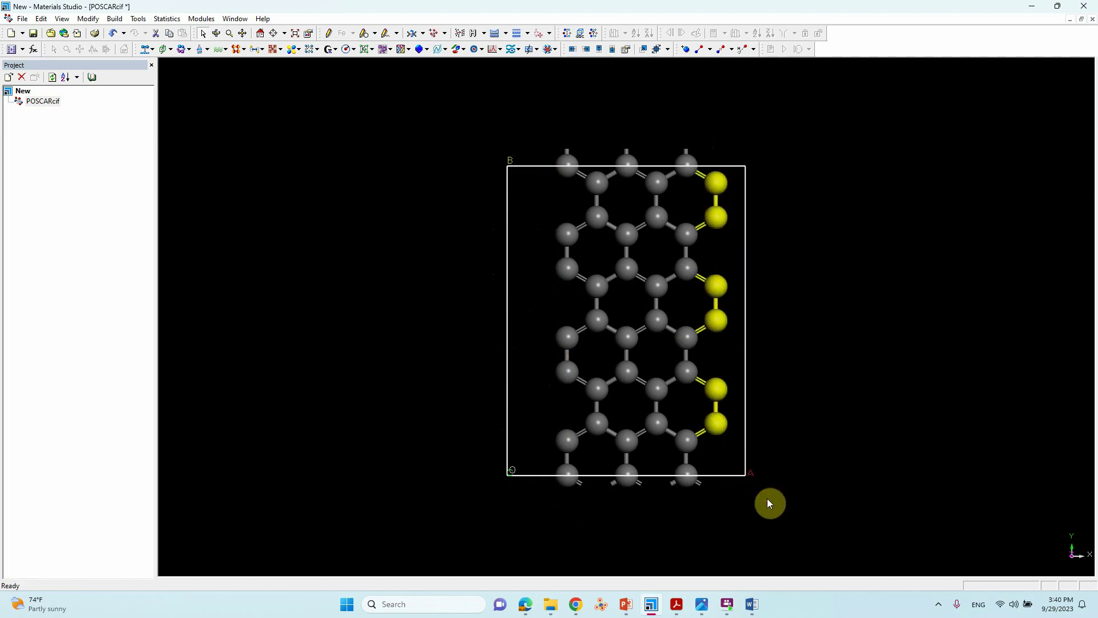
key(Delete)
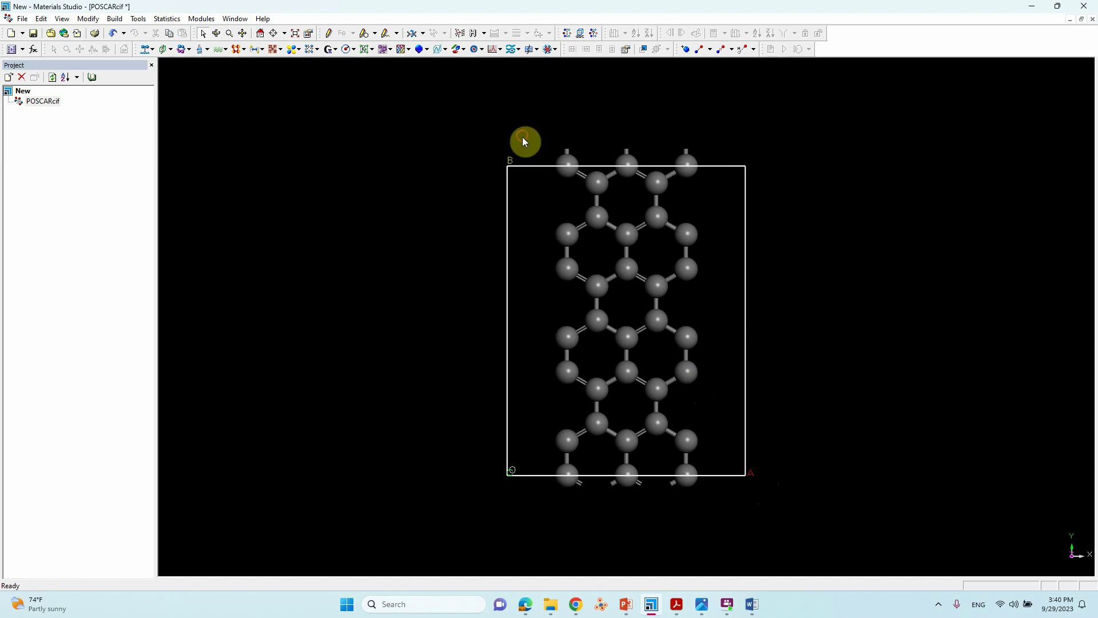
Set all ribbon bonds to single bonds and add hydrogens to the edge carbons
drag(521, 138, 723, 502)
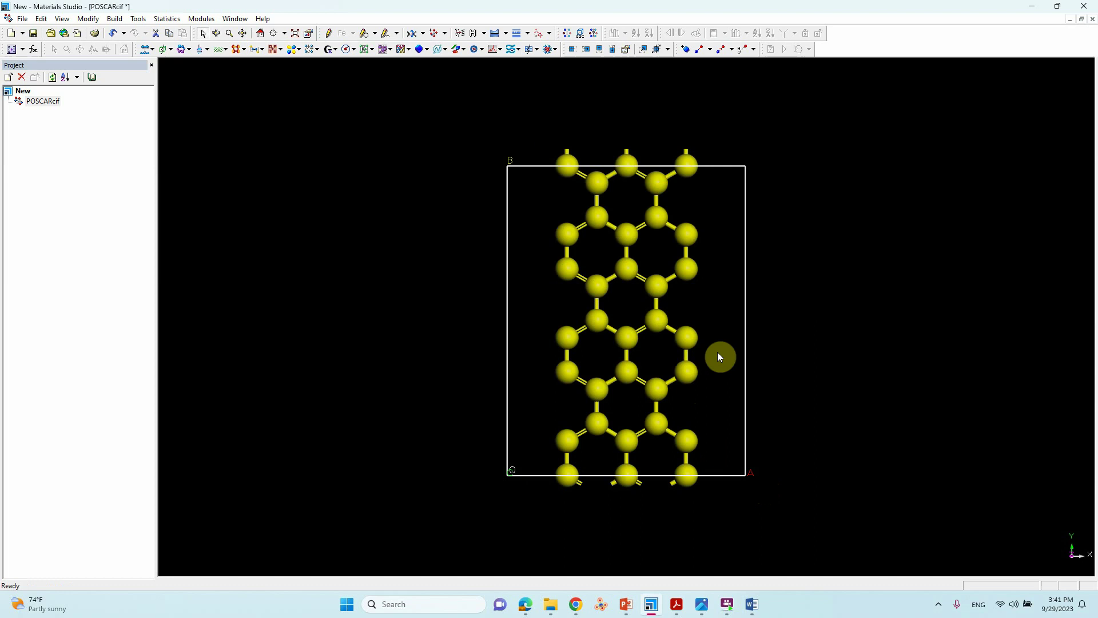
click(529, 34)
click(537, 44)
click(474, 33)
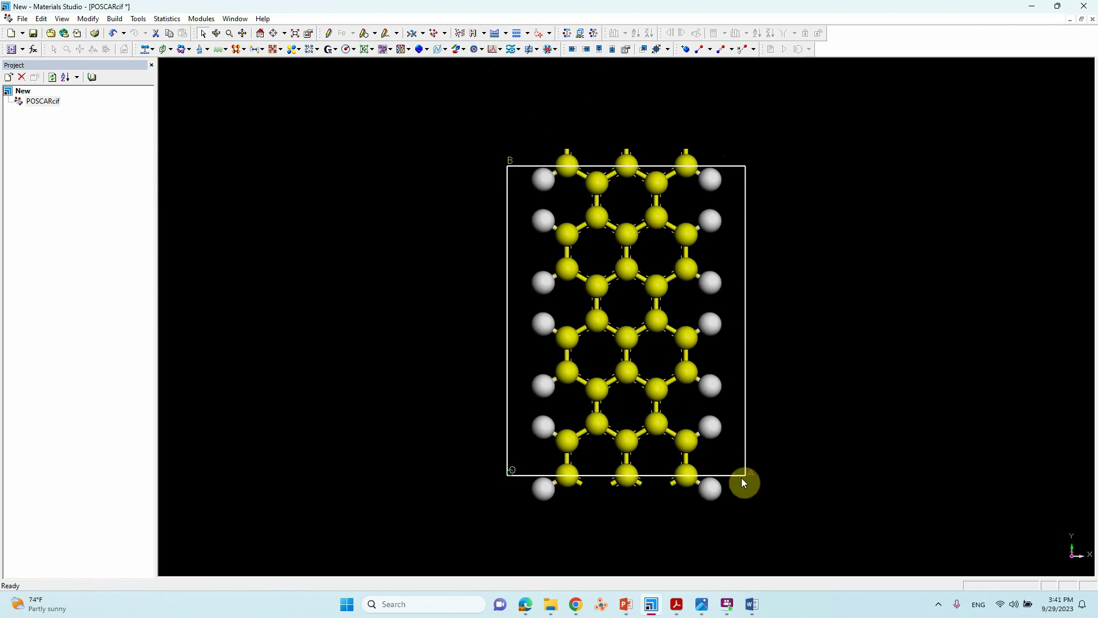
click(799, 330)
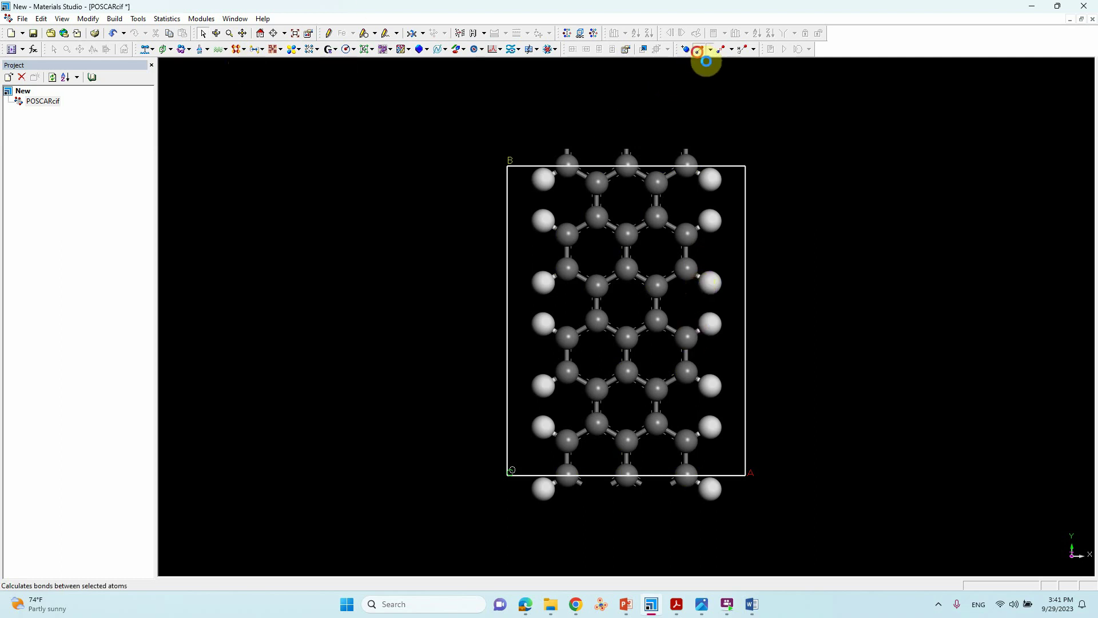
Recalculate bonds and rotate the ribbon to view it edge-on
click(699, 51)
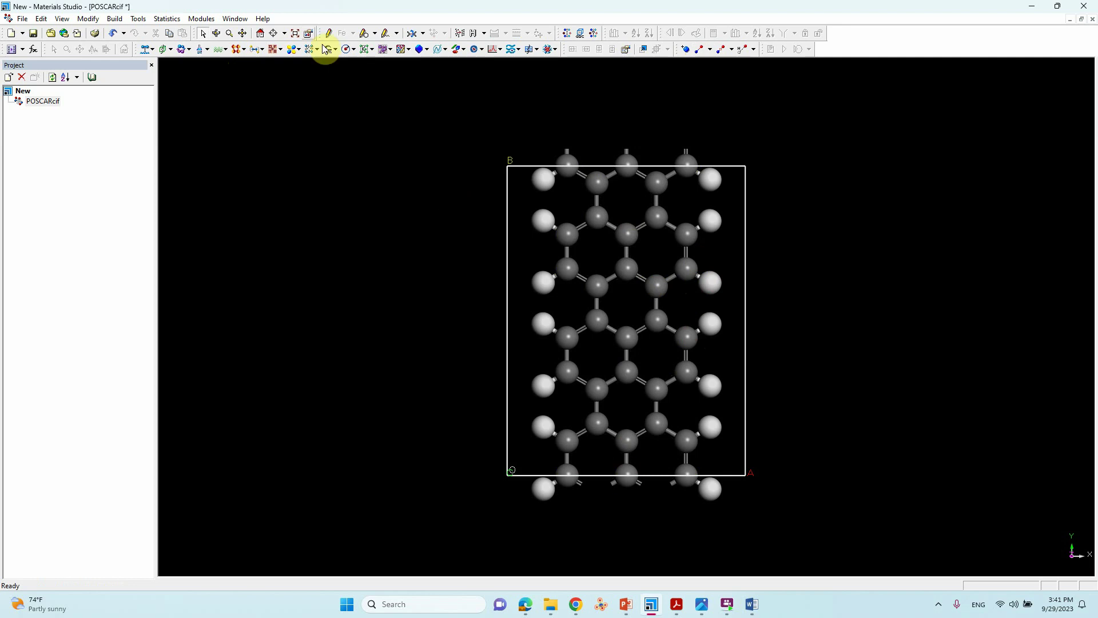
click(216, 33)
drag(572, 143, 666, 225)
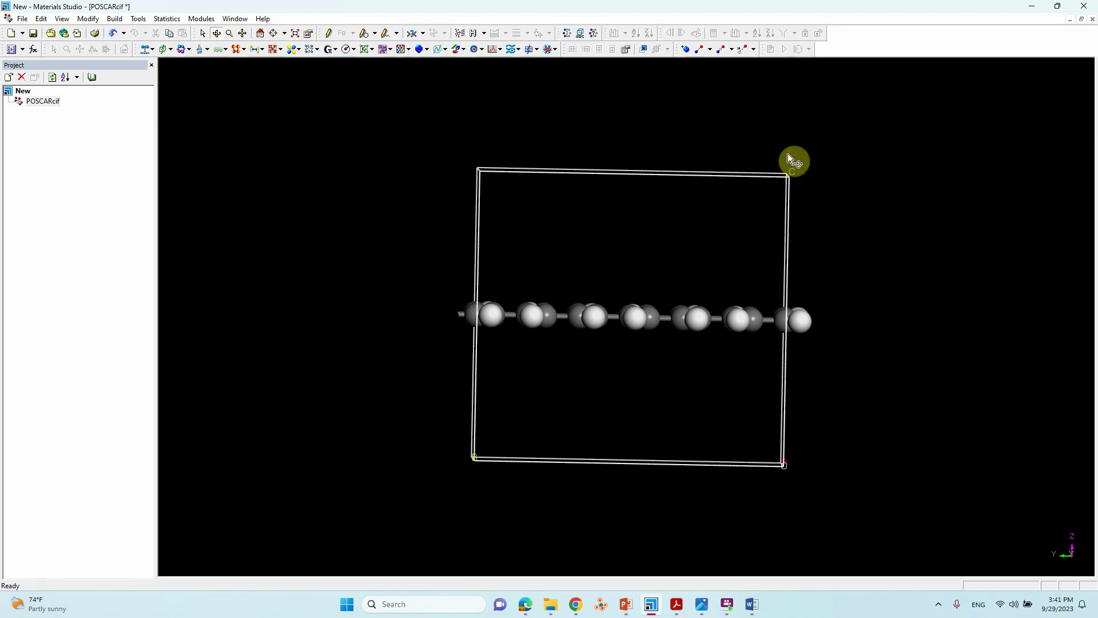
click(114, 18)
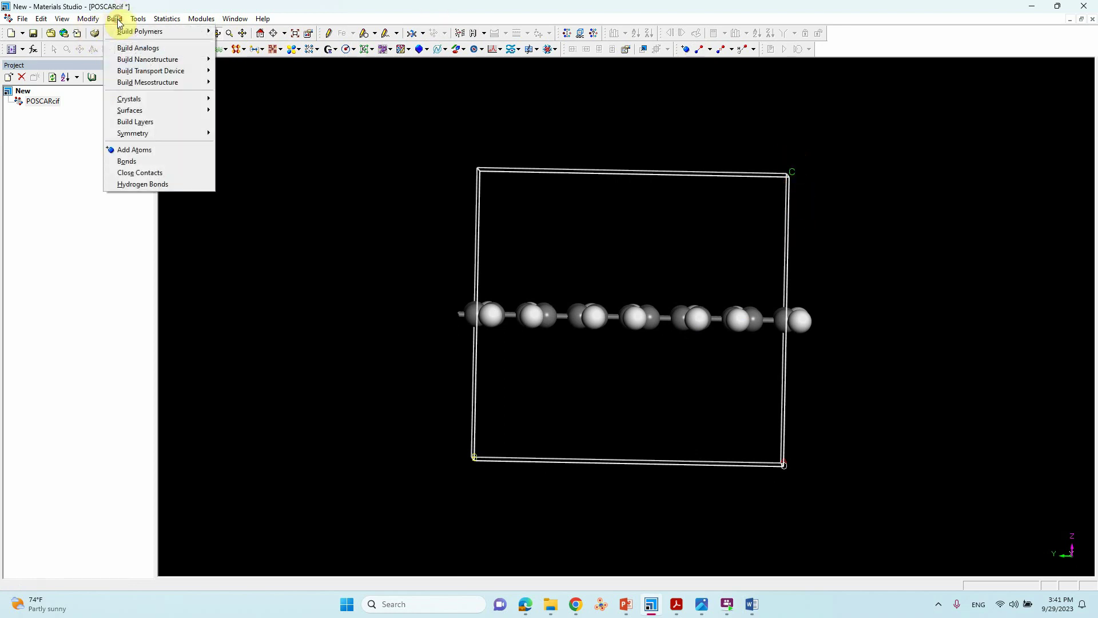
mouse_move(147, 105)
click(250, 97)
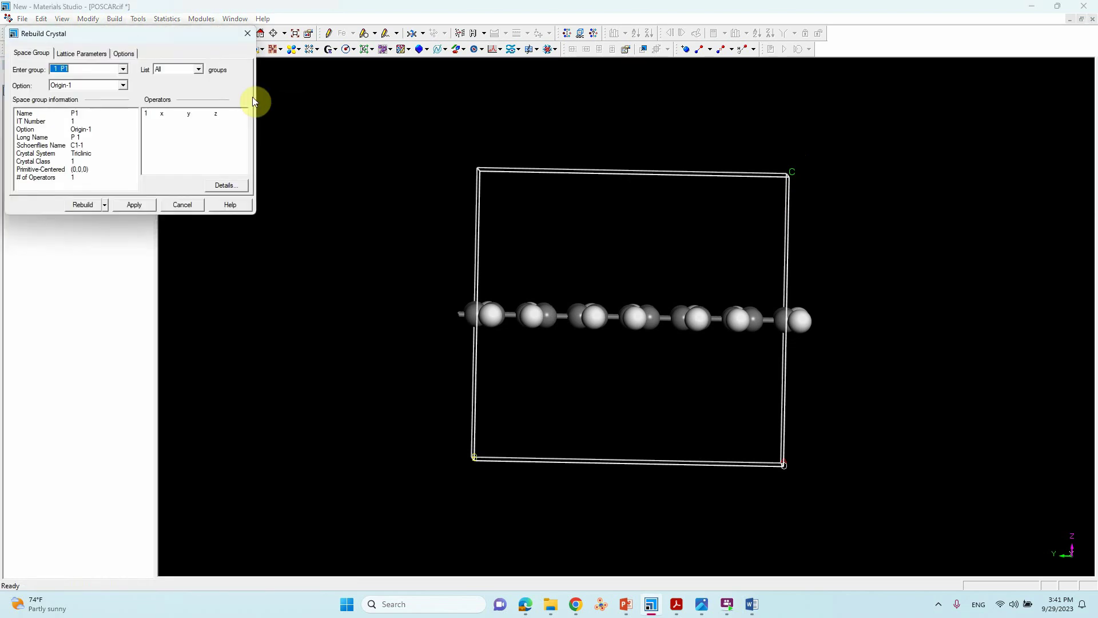
click(87, 53)
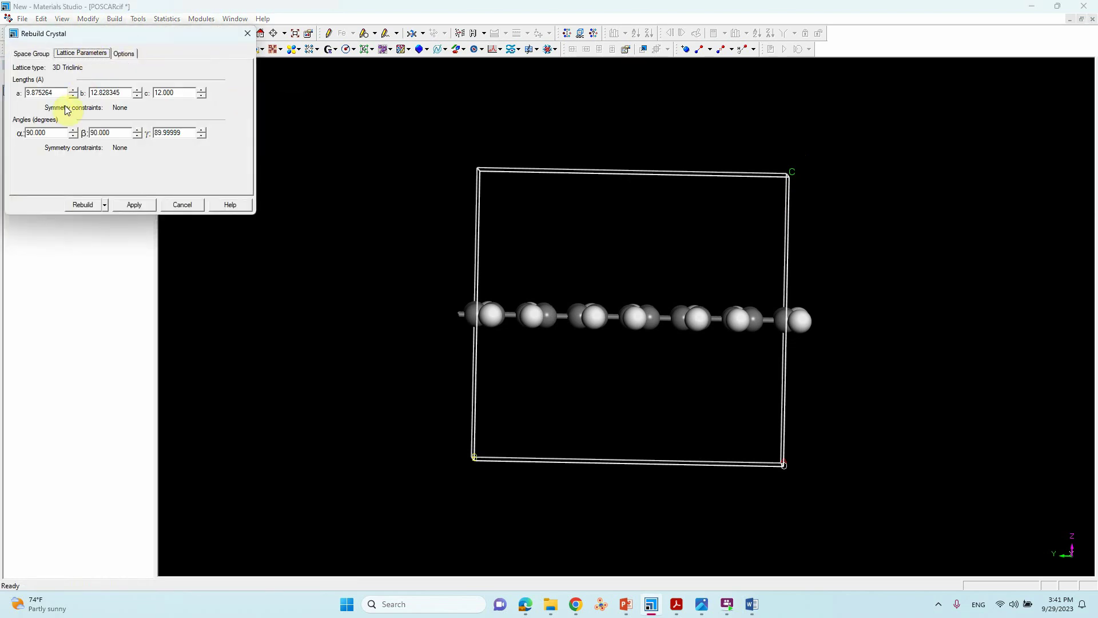
drag(180, 93, 135, 92)
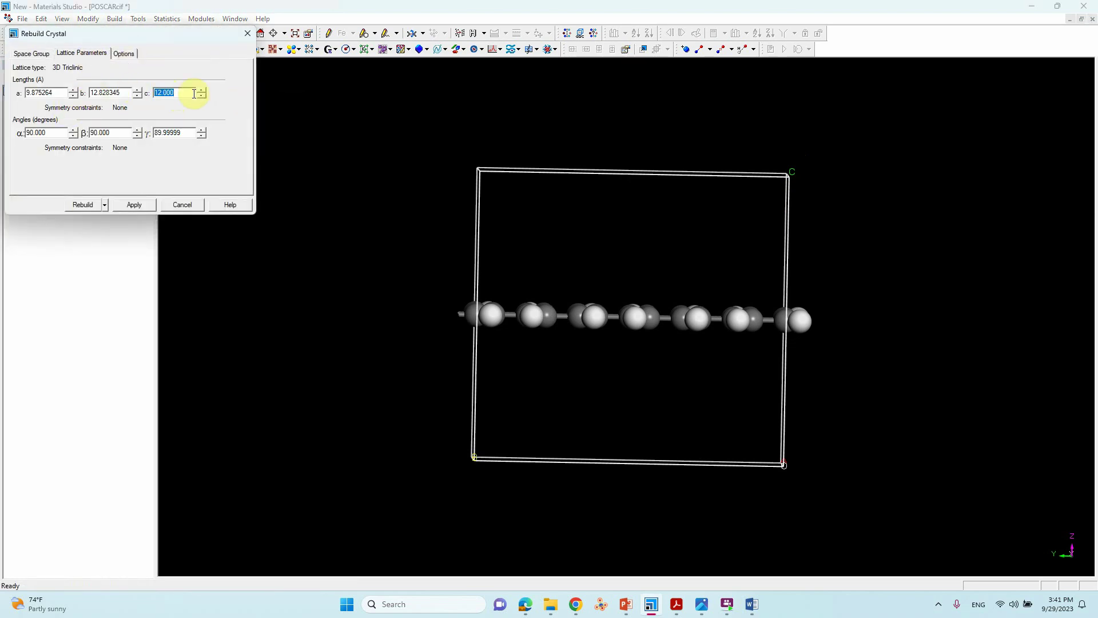
text(15)
click(135, 206)
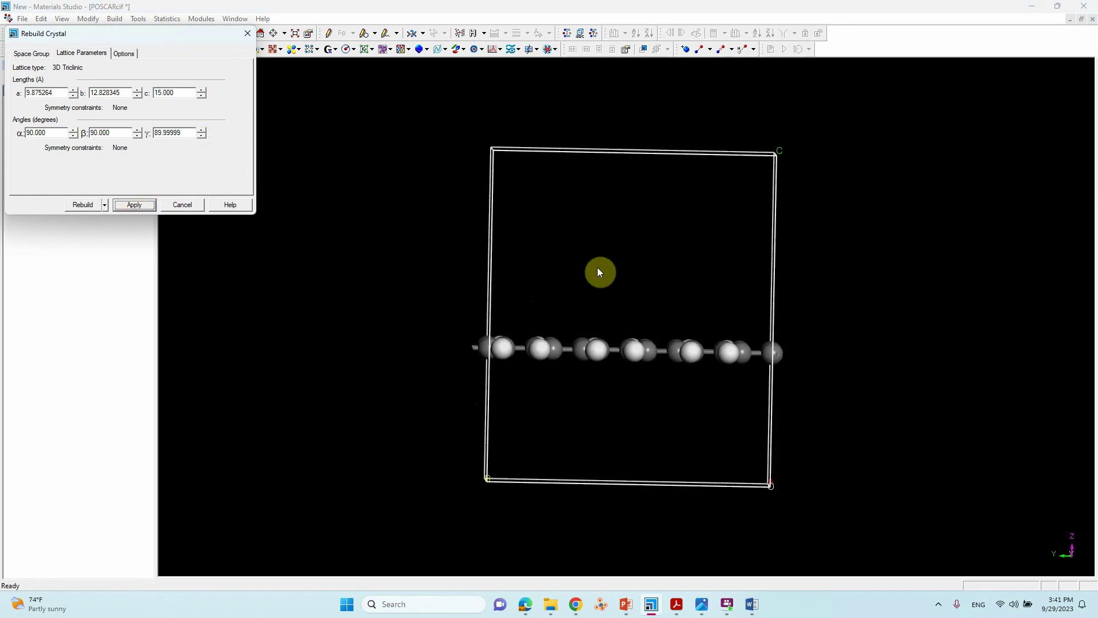
drag(182, 93, 120, 94)
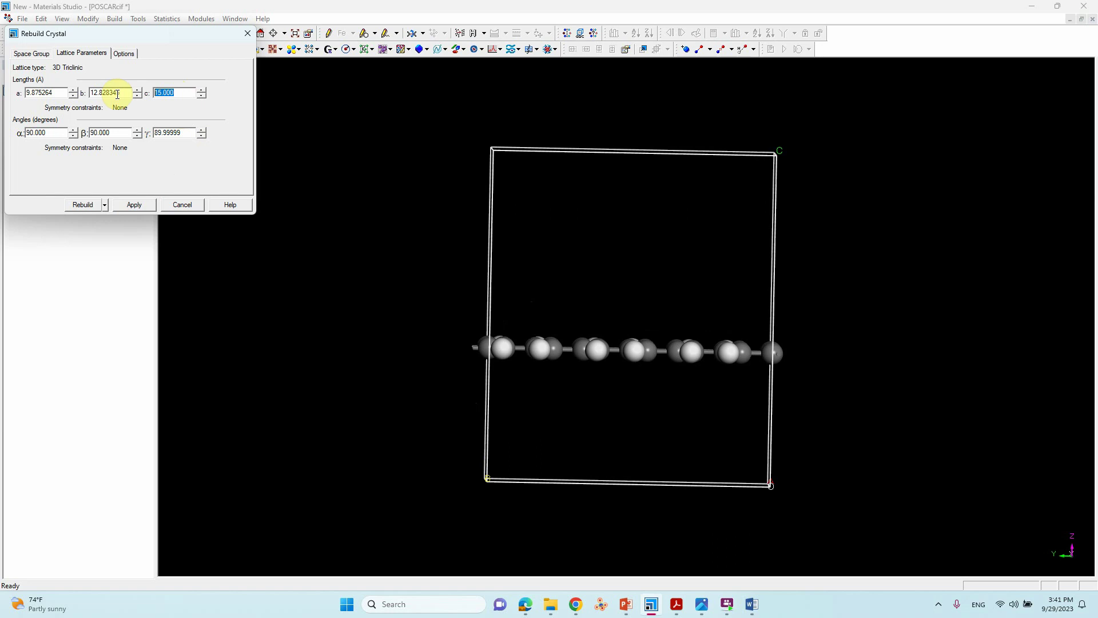
text(12)
click(135, 205)
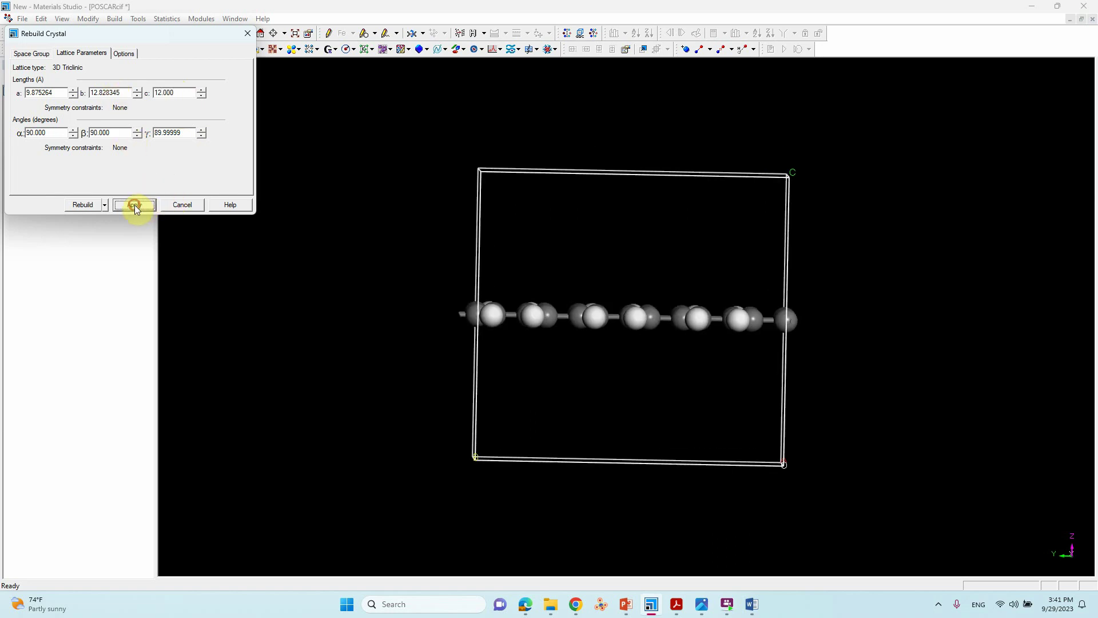
click(248, 33)
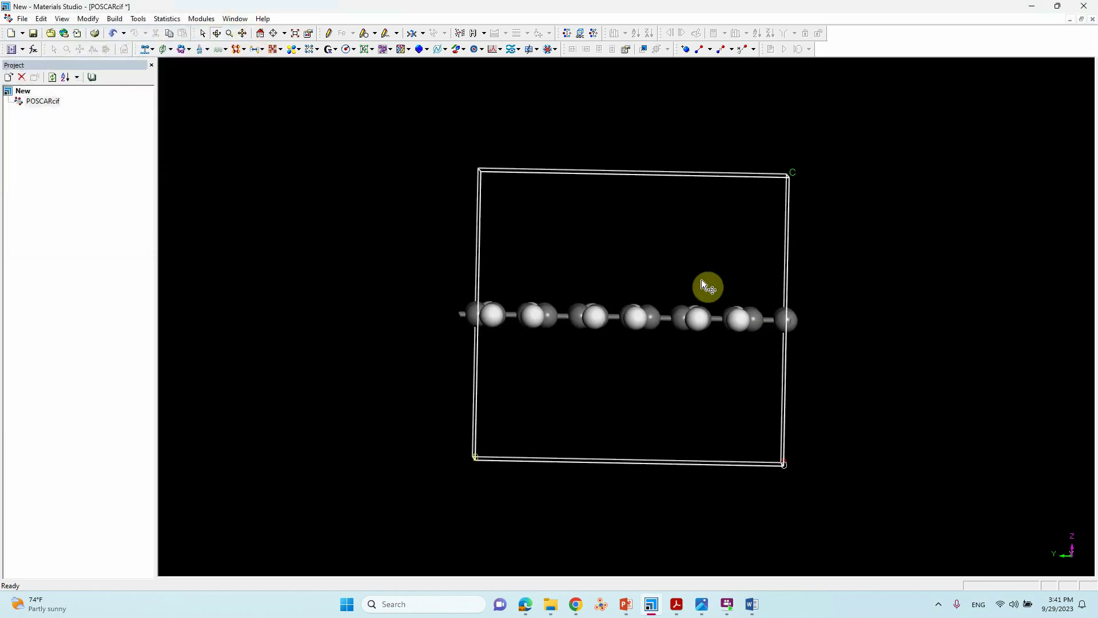
drag(702, 281, 660, 423)
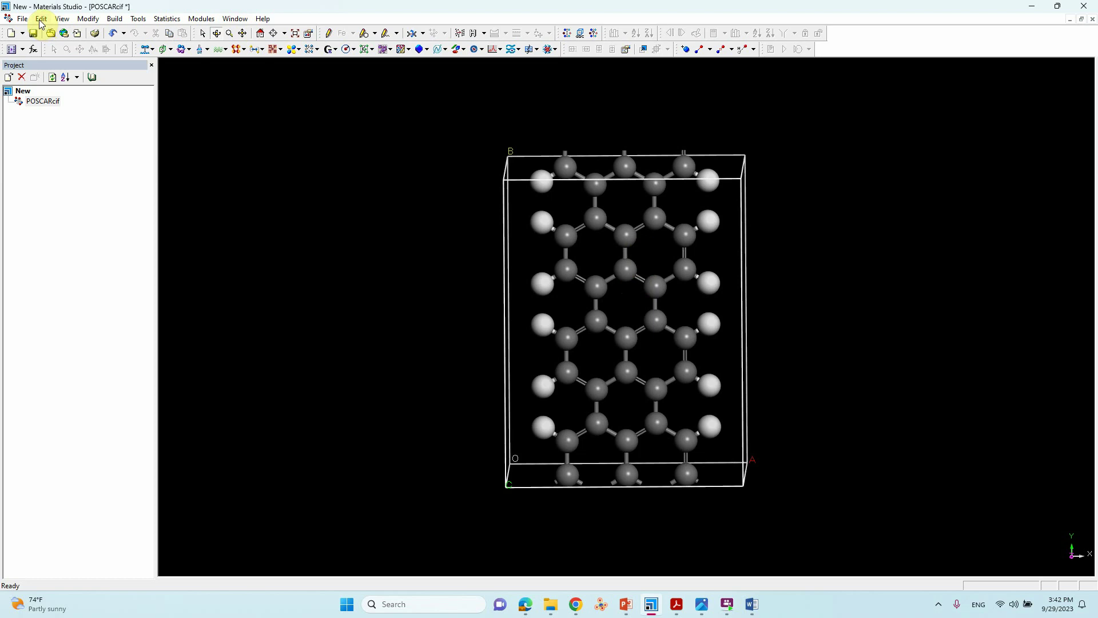
Export the hydrogen-capped armchair ribbon in CIF format, then rotate the view
click(22, 18)
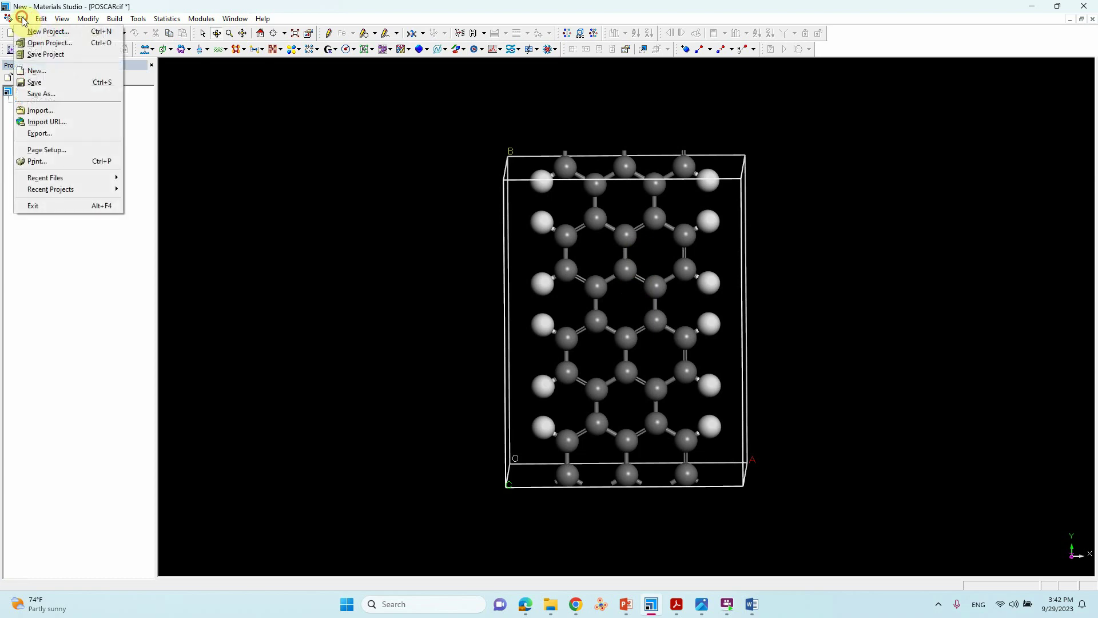
click(35, 135)
click(526, 414)
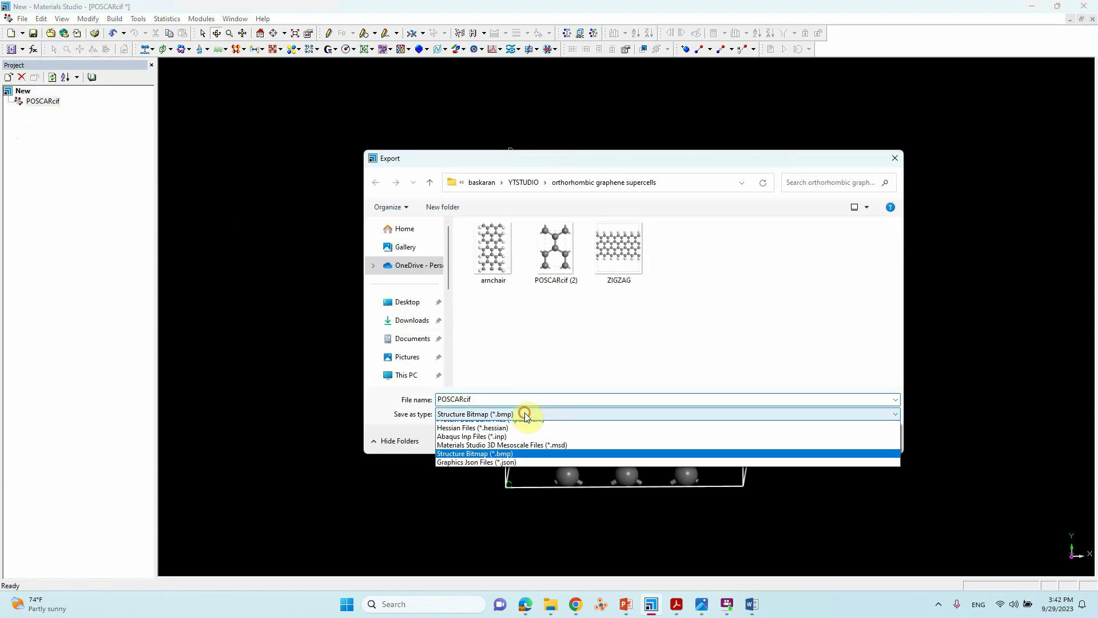
click(526, 464)
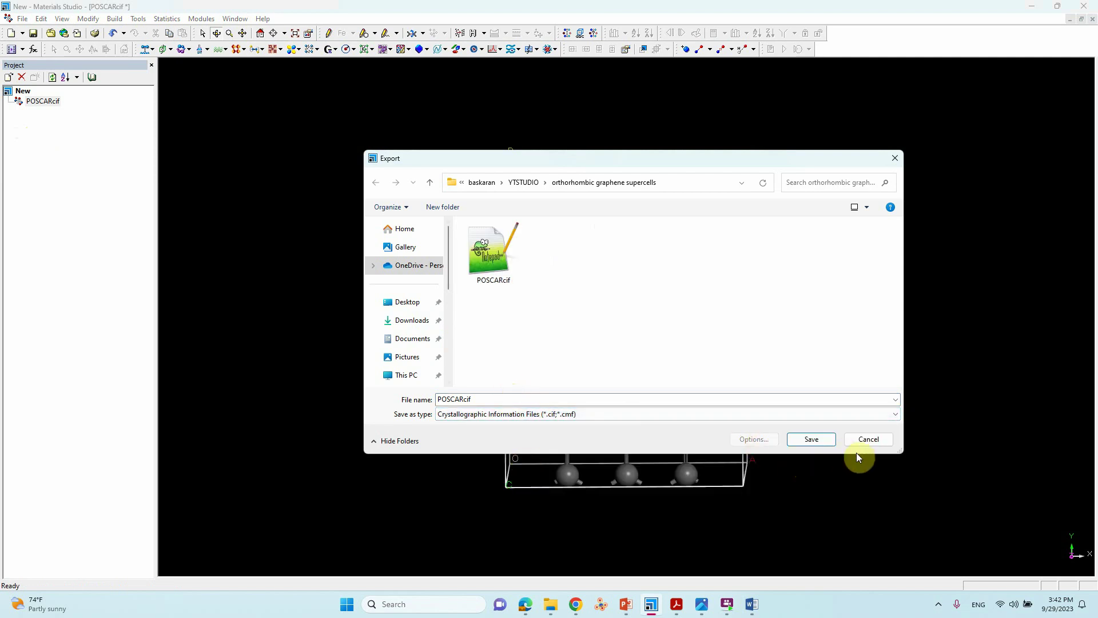
click(873, 440)
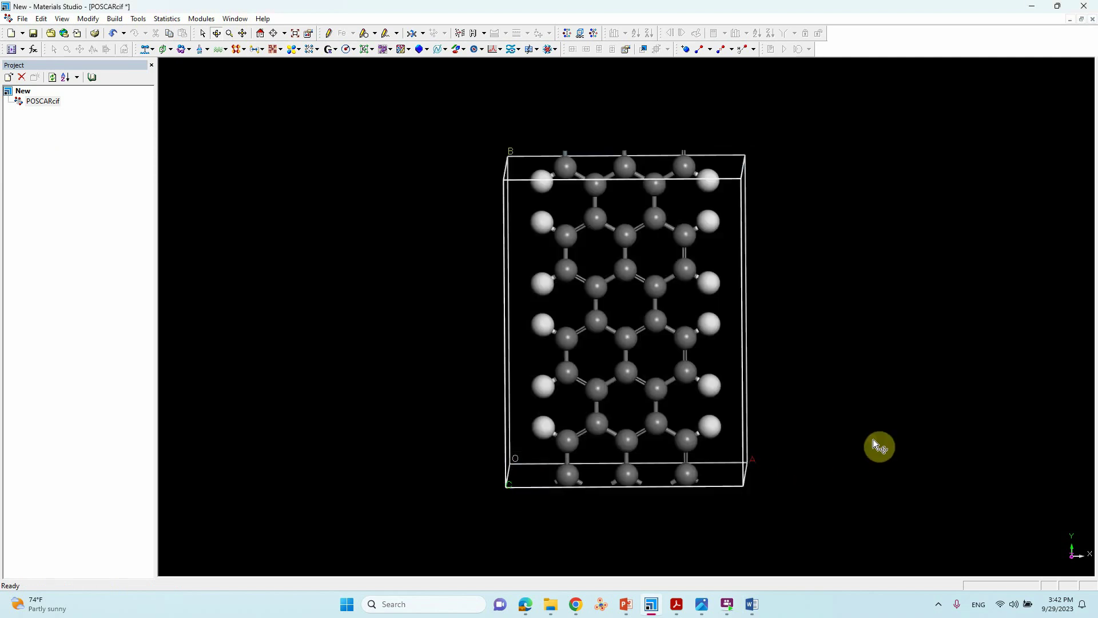
right_drag(702, 323, 667, 337)
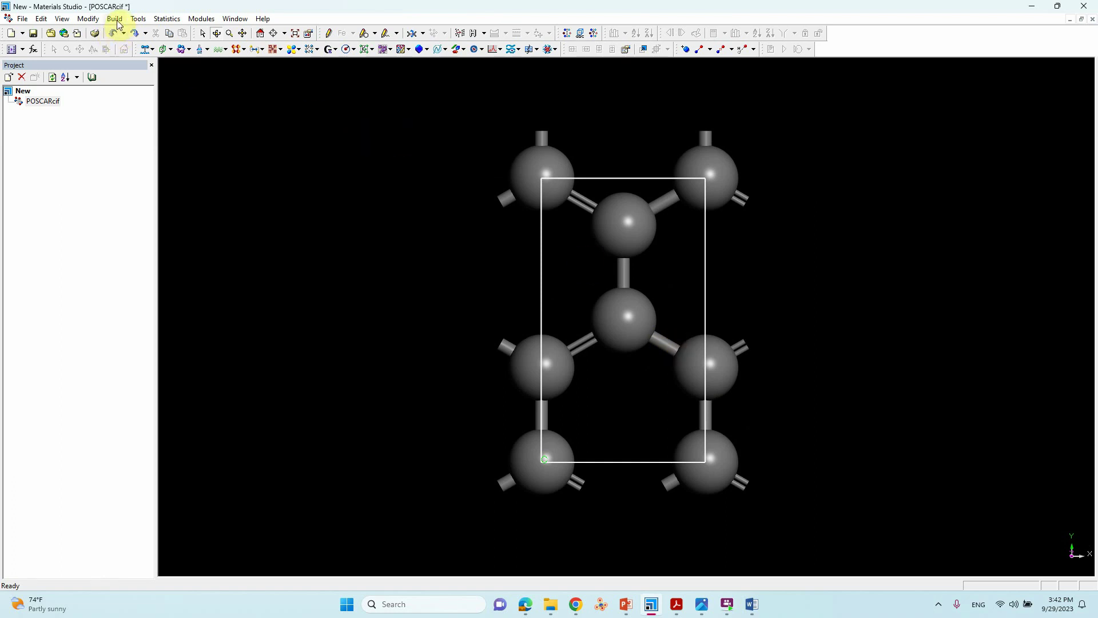
Show the lattice repeated six cells along A and four cells along B
right_click(252, 127)
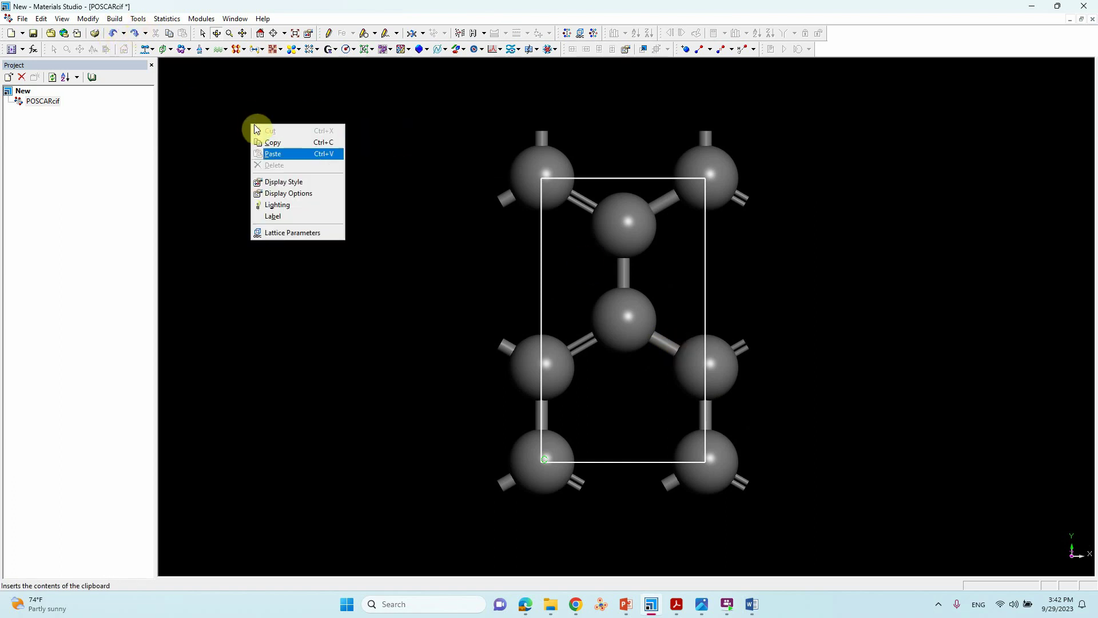
click(284, 182)
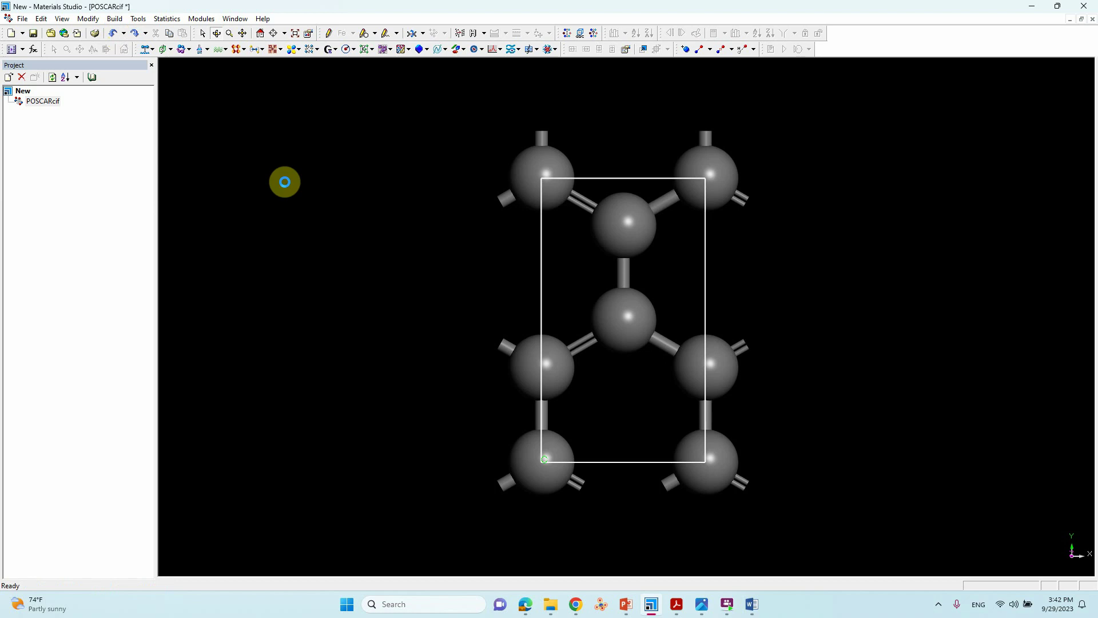
click(202, 146)
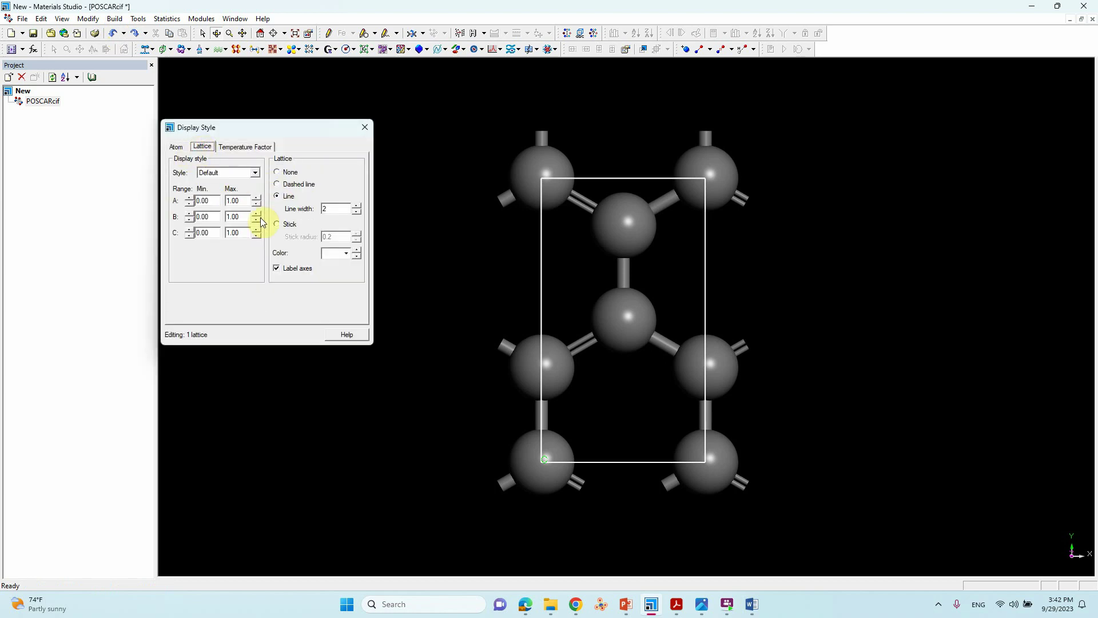
click(257, 199)
click(257, 198)
click(256, 198)
click(257, 199)
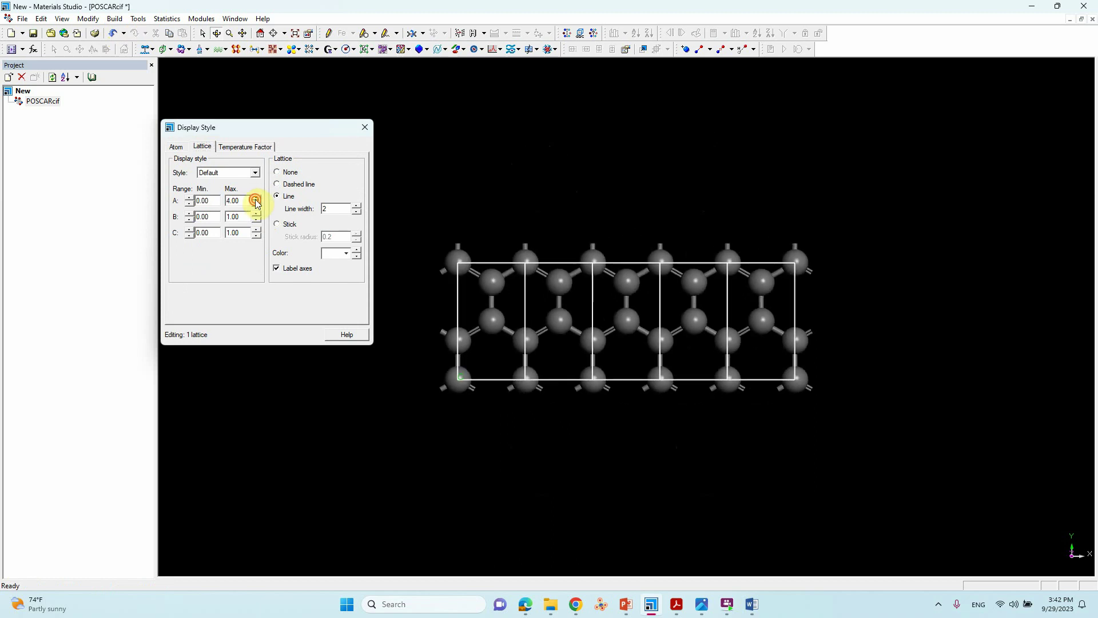
click(257, 199)
click(257, 214)
click(257, 214)
click(256, 213)
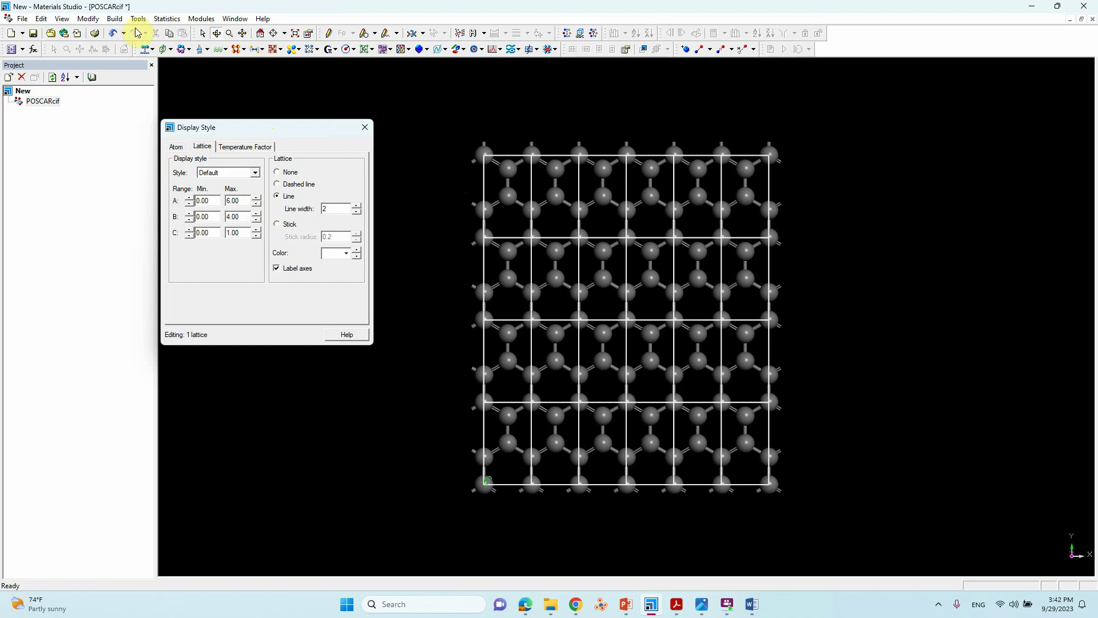
Build the 6 × 4 × 1 supercell with Build > Symmetry > Supercell
click(116, 19)
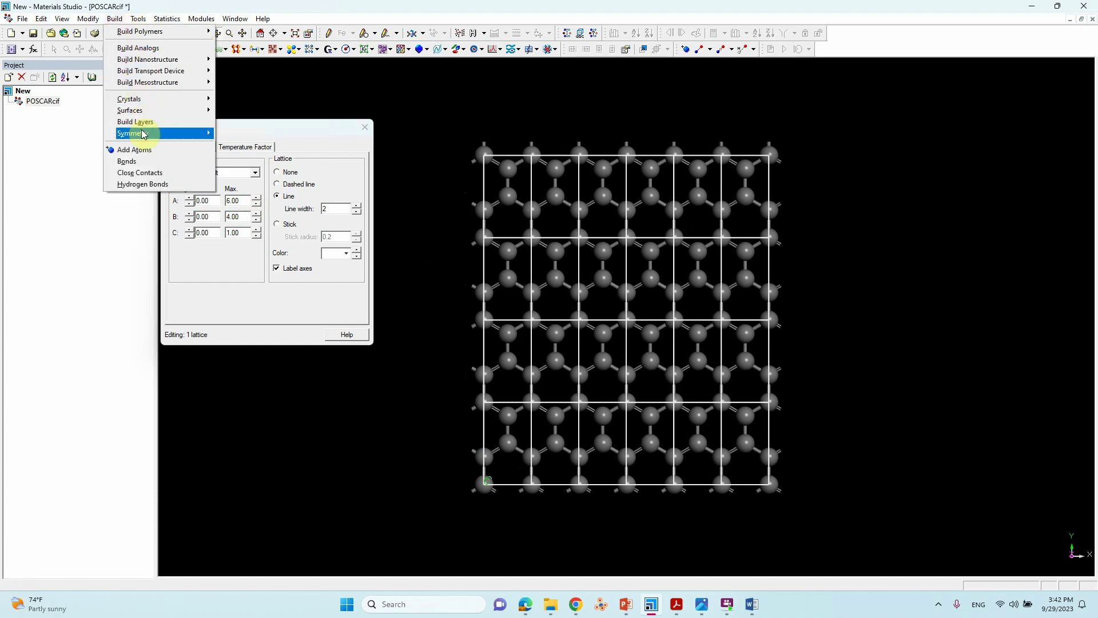
mouse_move(198, 133)
click(252, 207)
double_click(216, 175)
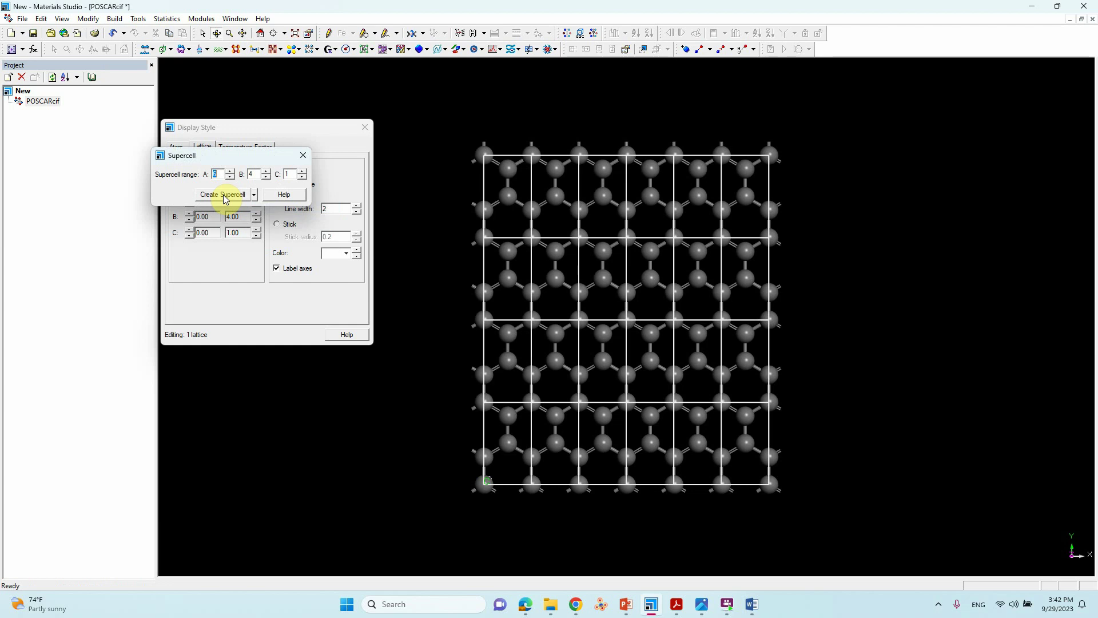
click(223, 194)
click(302, 156)
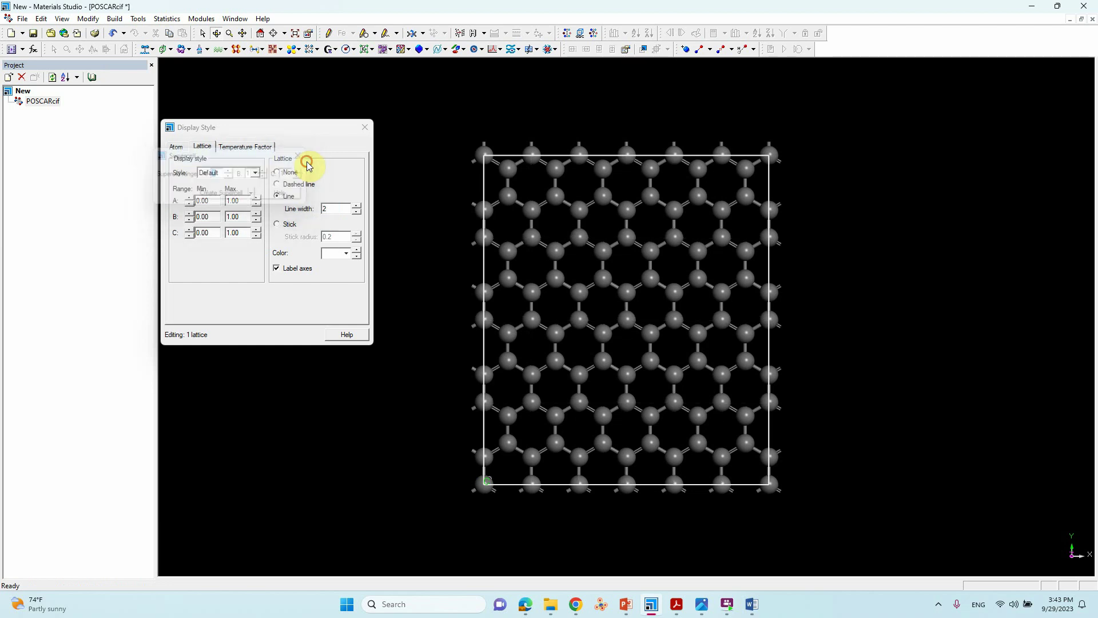
click(367, 126)
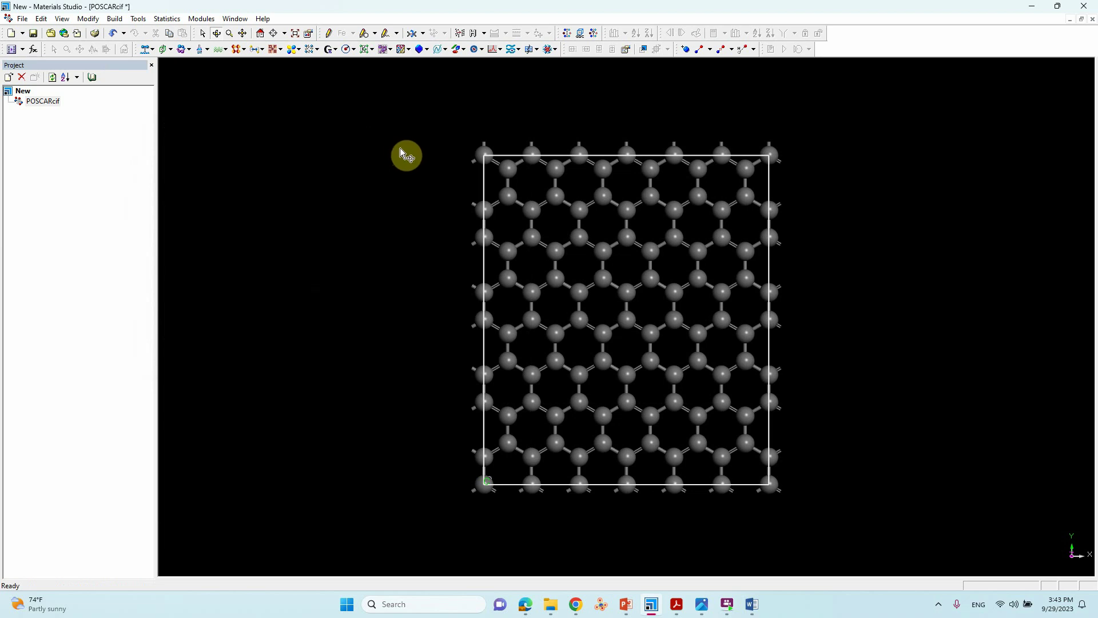
Delete the top and bottom atom rows, including the lowest remaining row, then select the ribbon
drag(434, 123, 818, 220)
key(Delete)
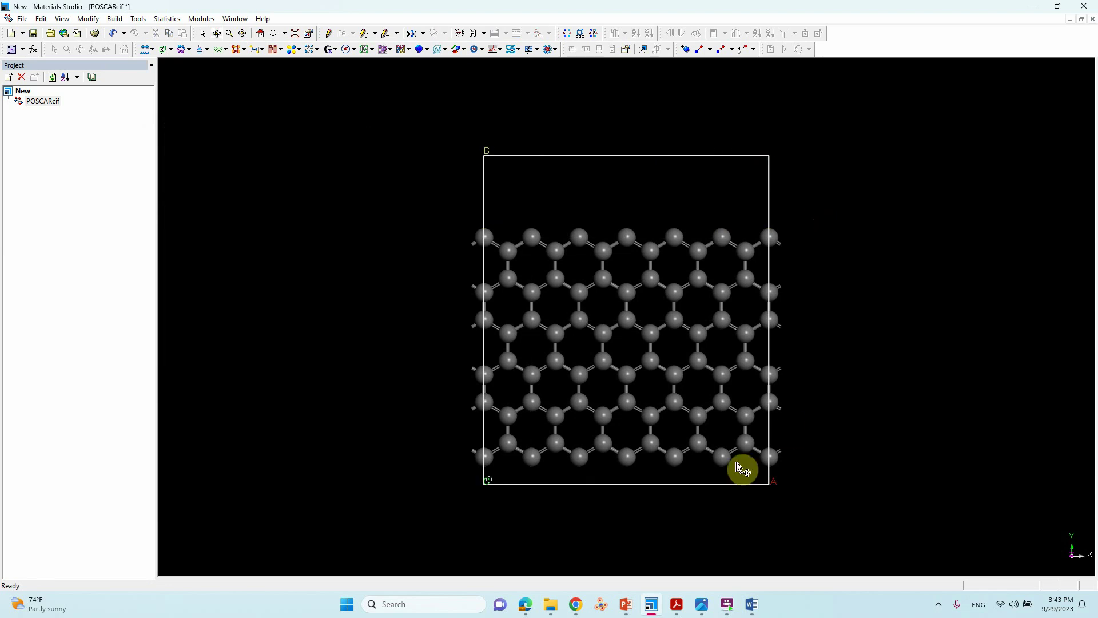
drag(443, 435, 833, 513)
key(Delete)
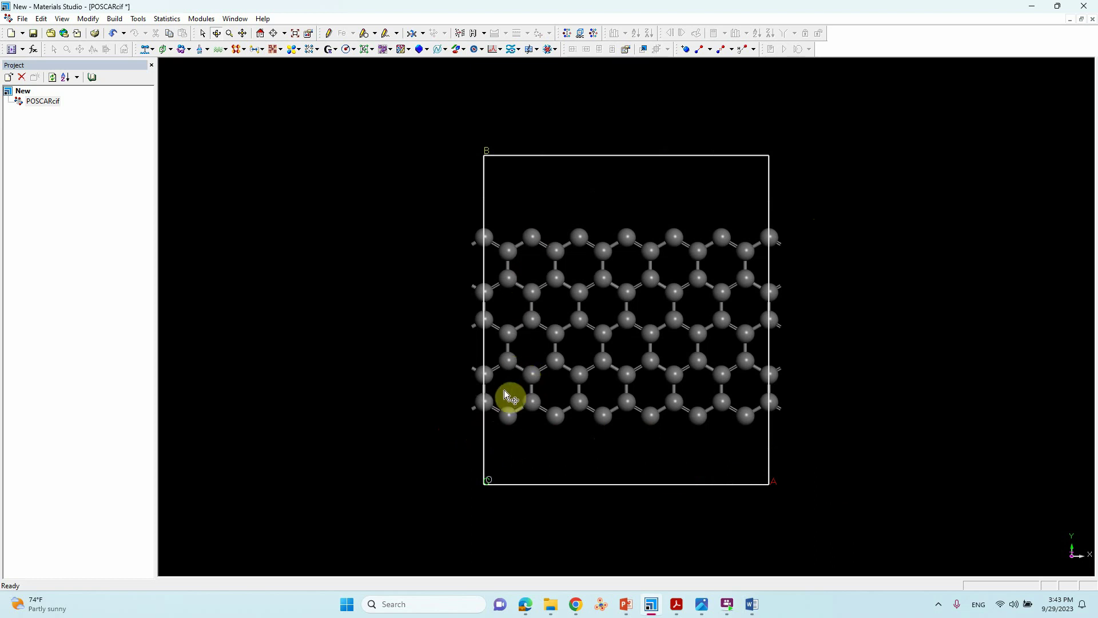
drag(466, 396, 826, 449)
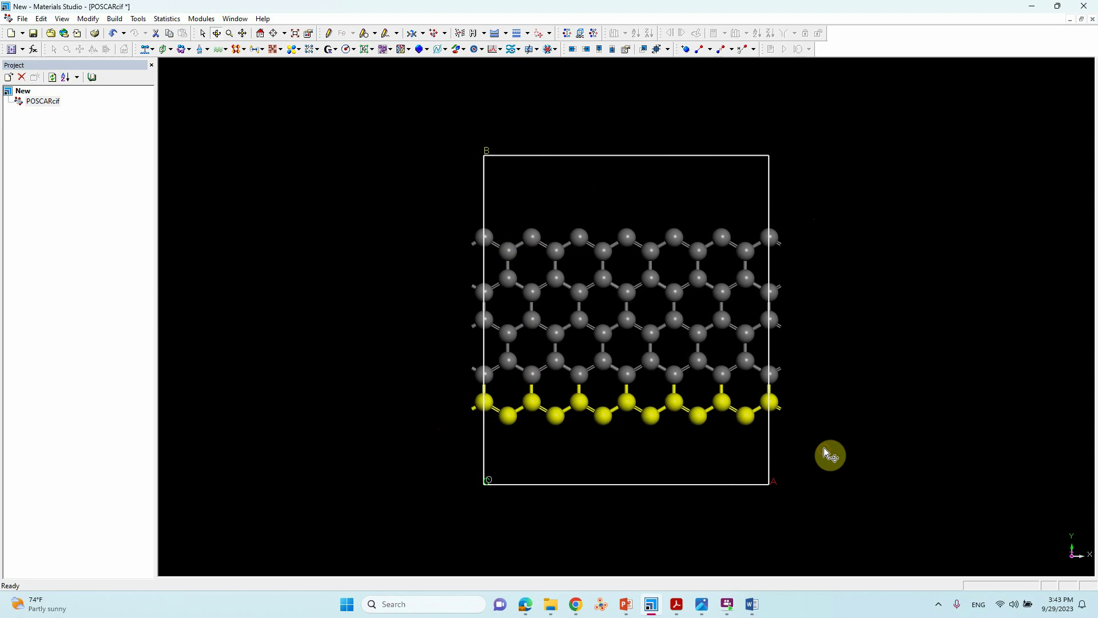
key(Delete)
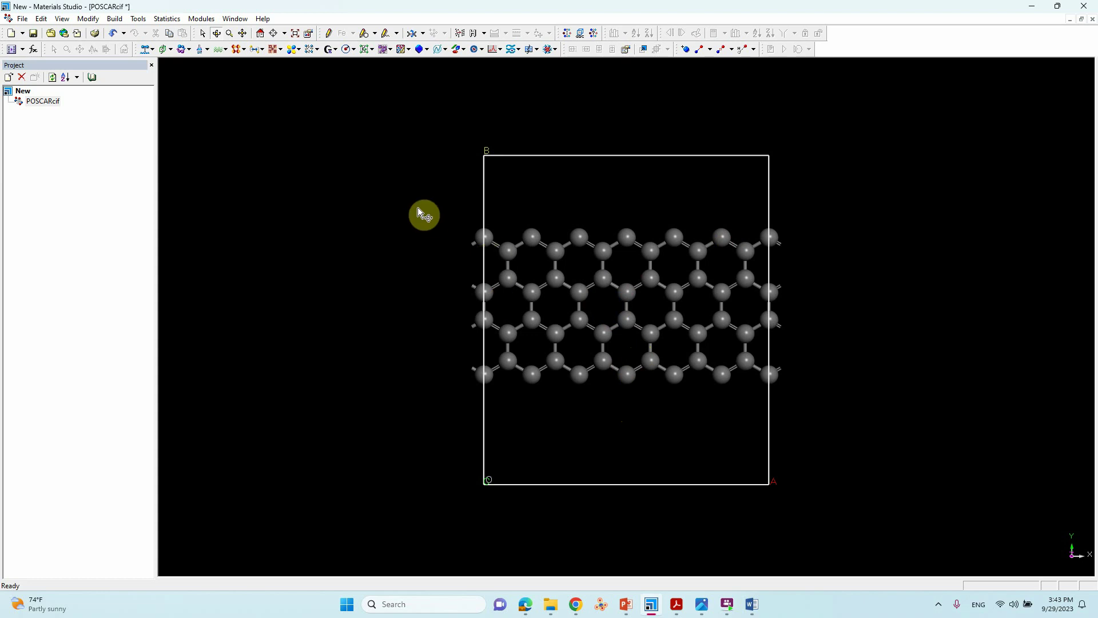
drag(408, 204, 843, 412)
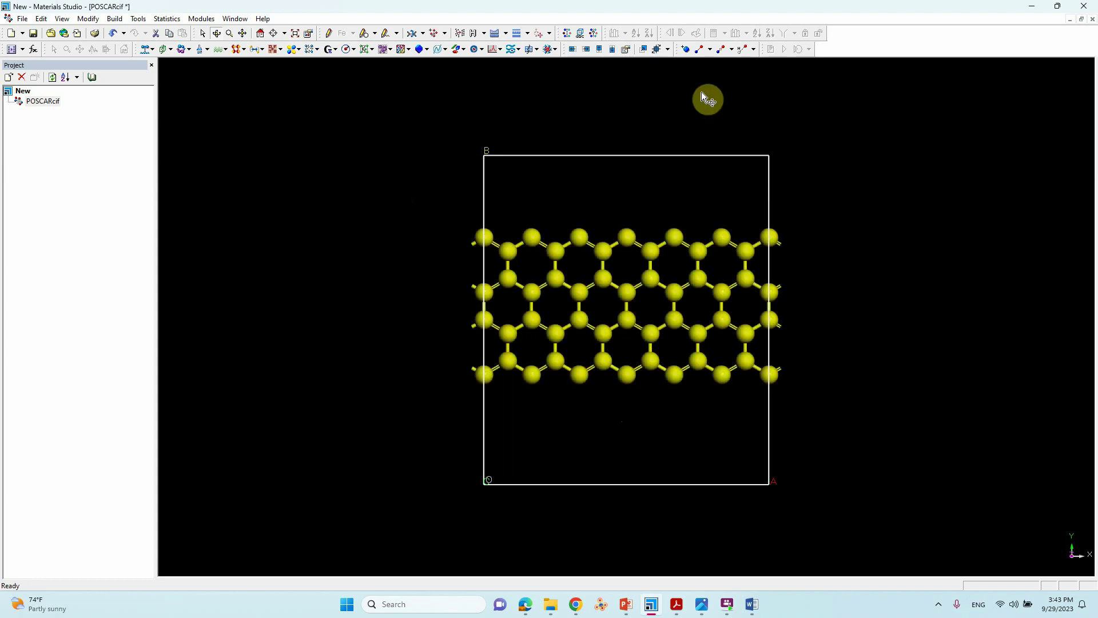
Set partial double bonds, add hydrogens to both zigzag edges, then tilt the view
click(526, 33)
click(546, 57)
click(519, 50)
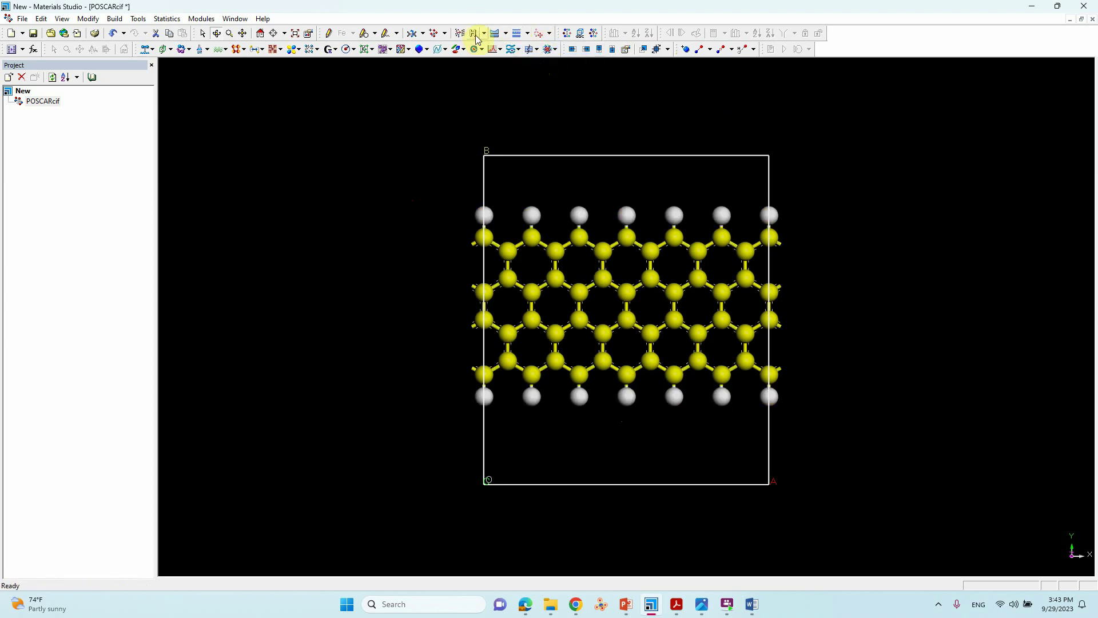
drag(795, 270, 502, 231)
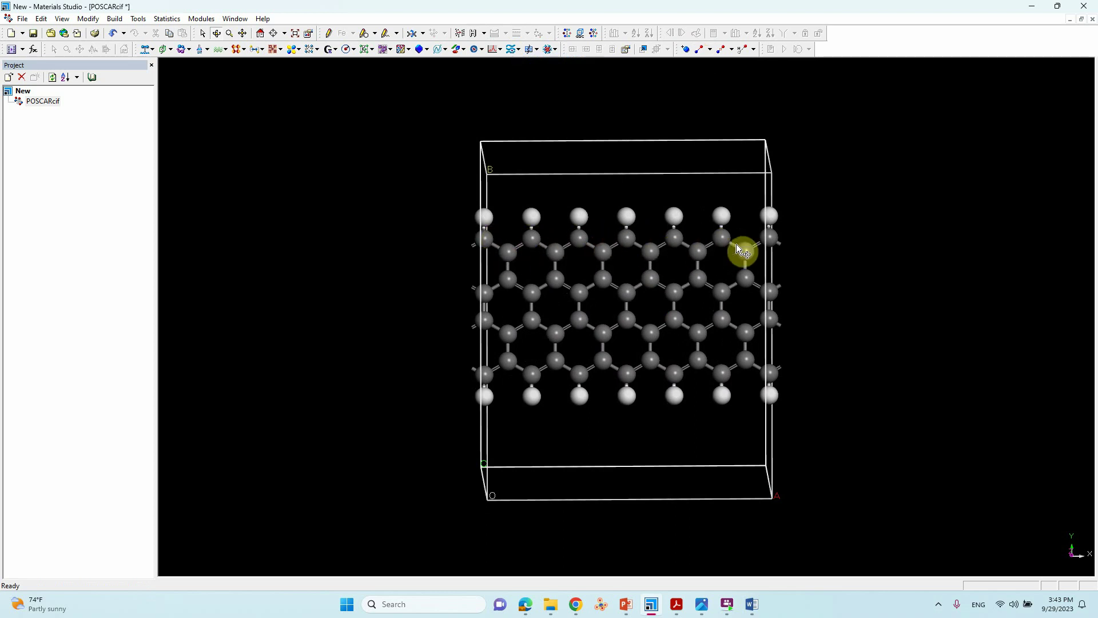
click(737, 359)
scroll(667, 311, down, 1)
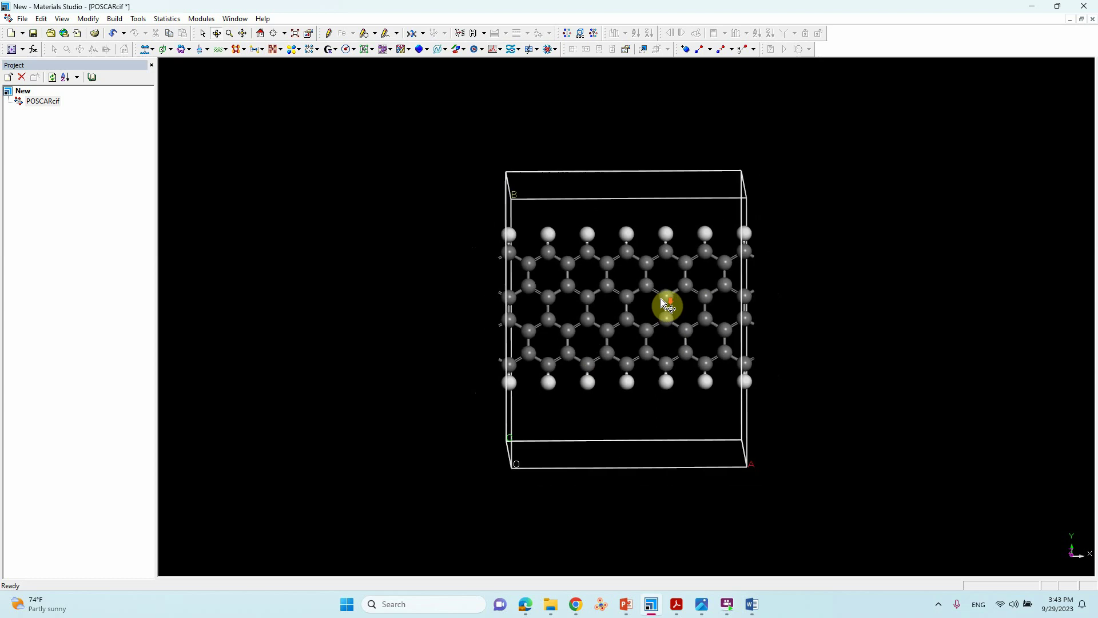
scroll(667, 311, up, 5)
scroll(657, 311, down, 3)
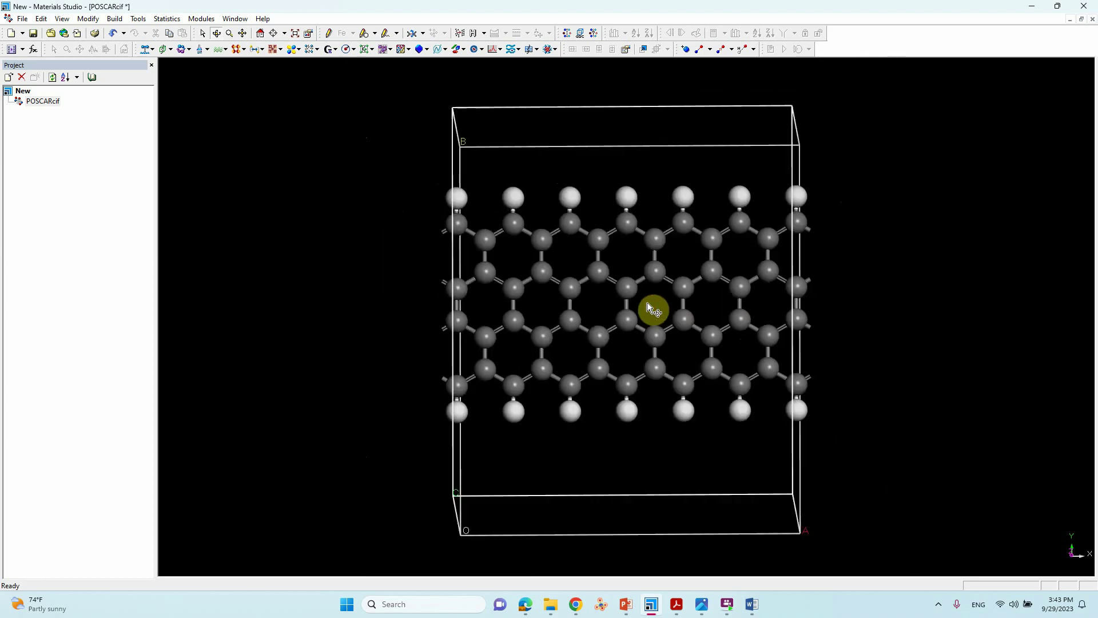
mouse_move(731, 605)
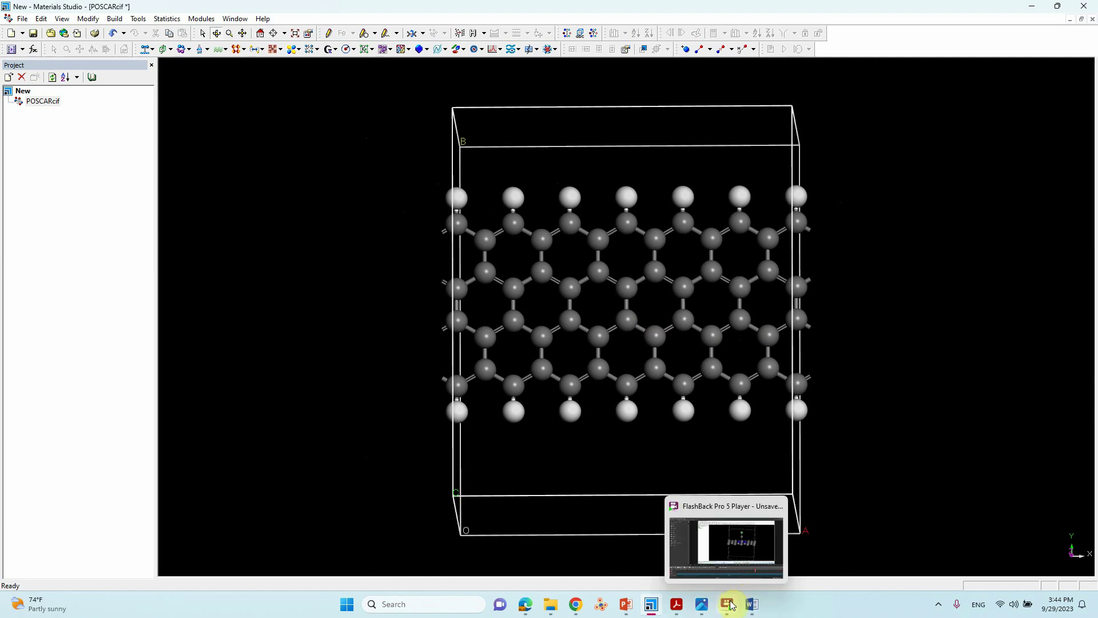